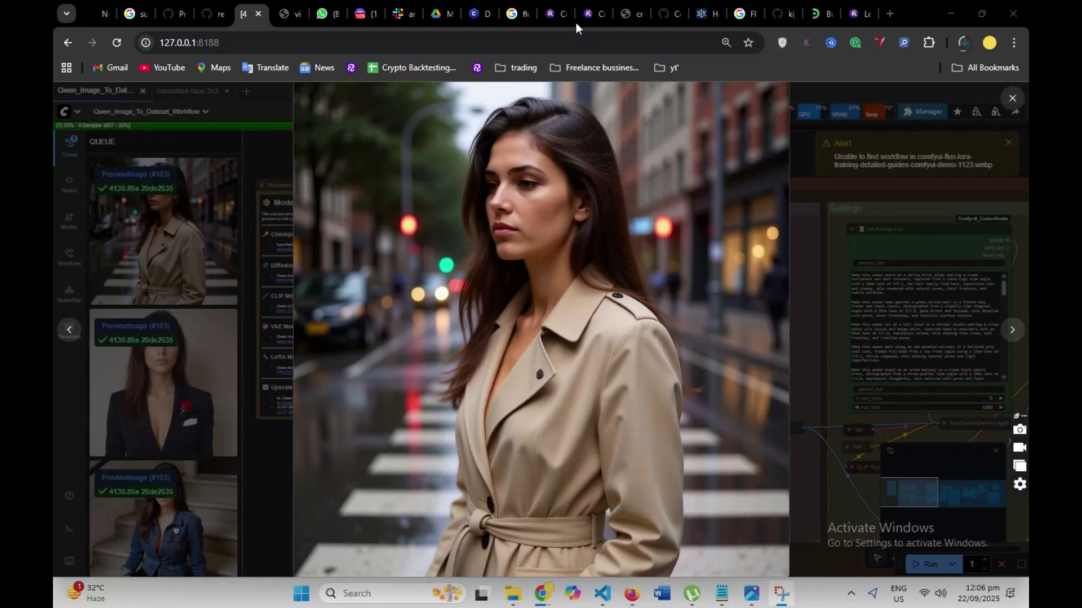
Page through the generated portraits of the woman in the full-size gallery and close the viewer.
click(1009, 332)
click(1009, 332)
click(1010, 331)
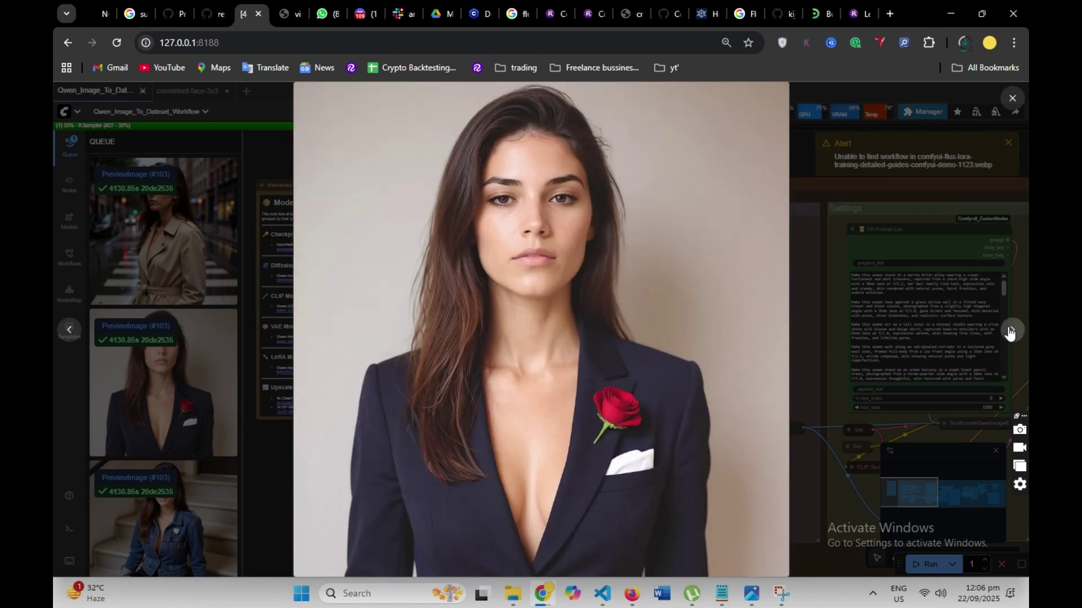
click(1009, 331)
click(1009, 332)
click(1010, 332)
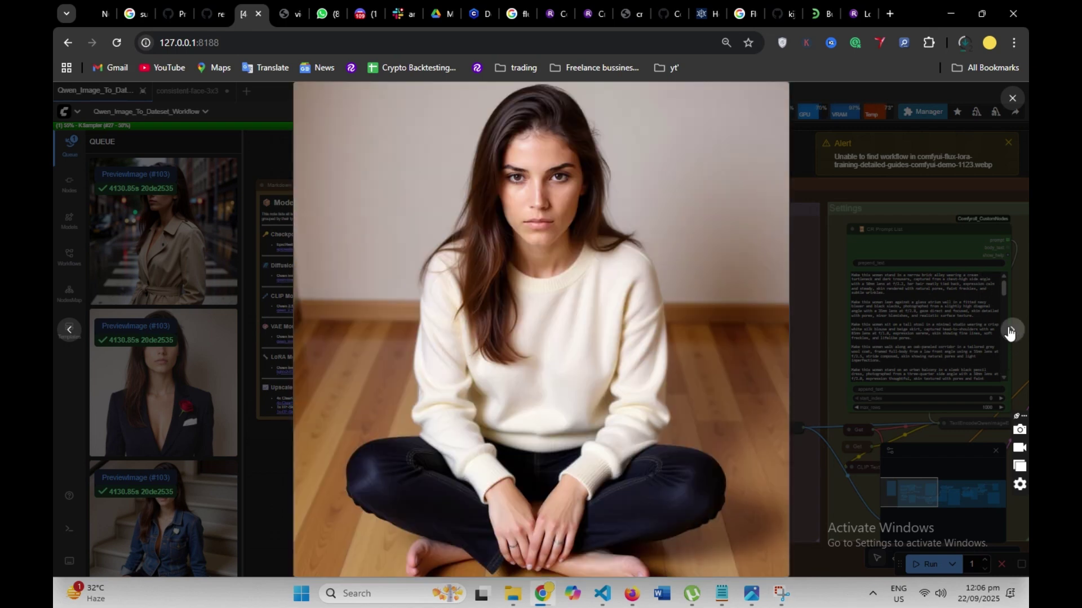
click(1010, 332)
click(1009, 332)
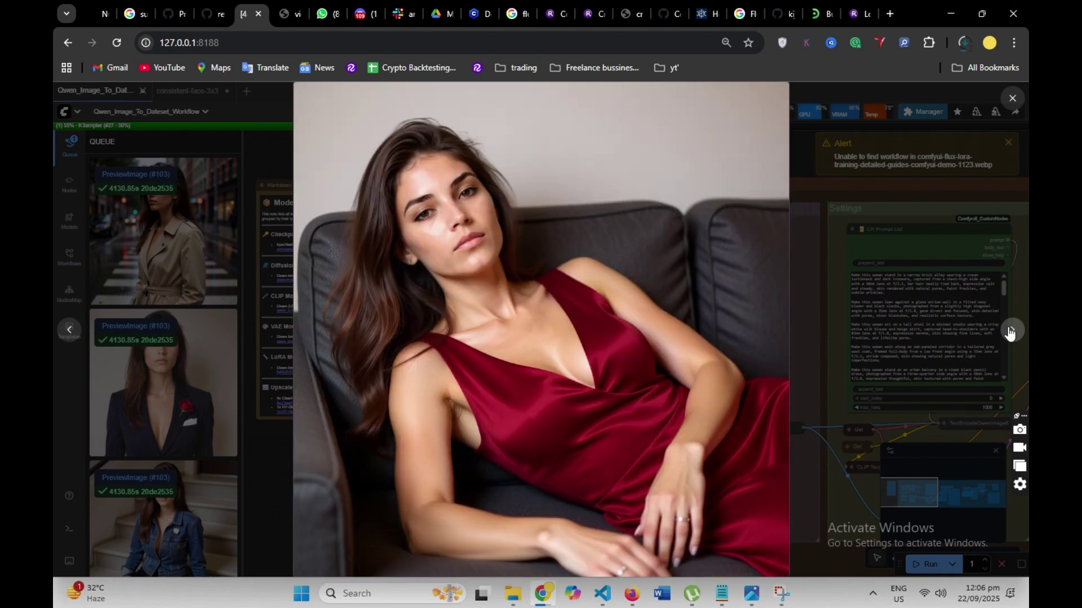
click(1010, 332)
click(1010, 332)
click(1010, 332)
click(1009, 331)
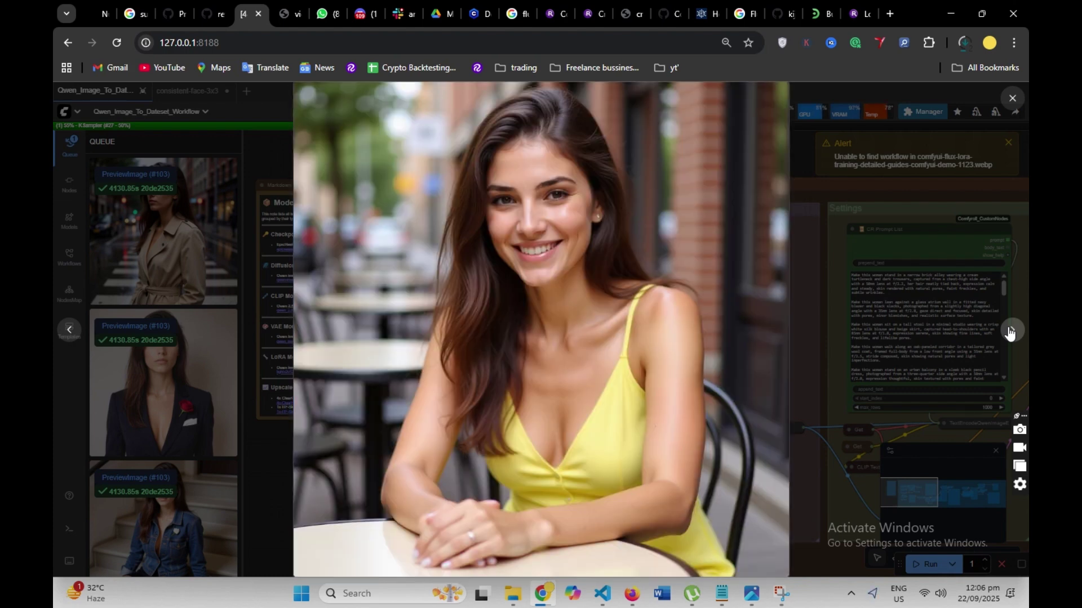
click(1009, 331)
click(1010, 332)
click(1009, 332)
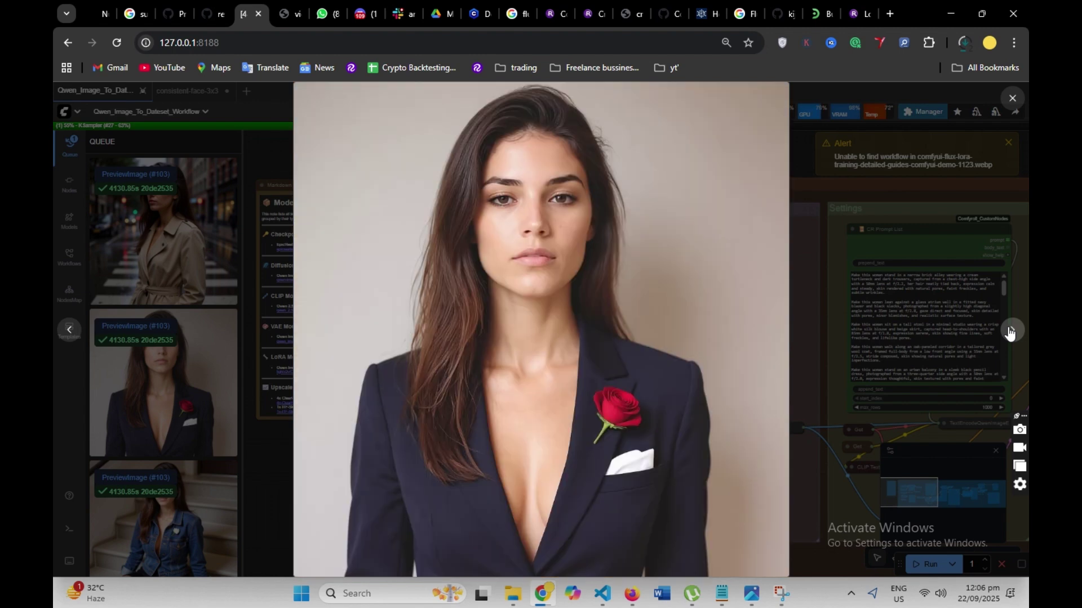
click(1009, 332)
click(1010, 332)
click(1009, 331)
click(1010, 332)
click(1009, 332)
click(1010, 331)
click(1009, 331)
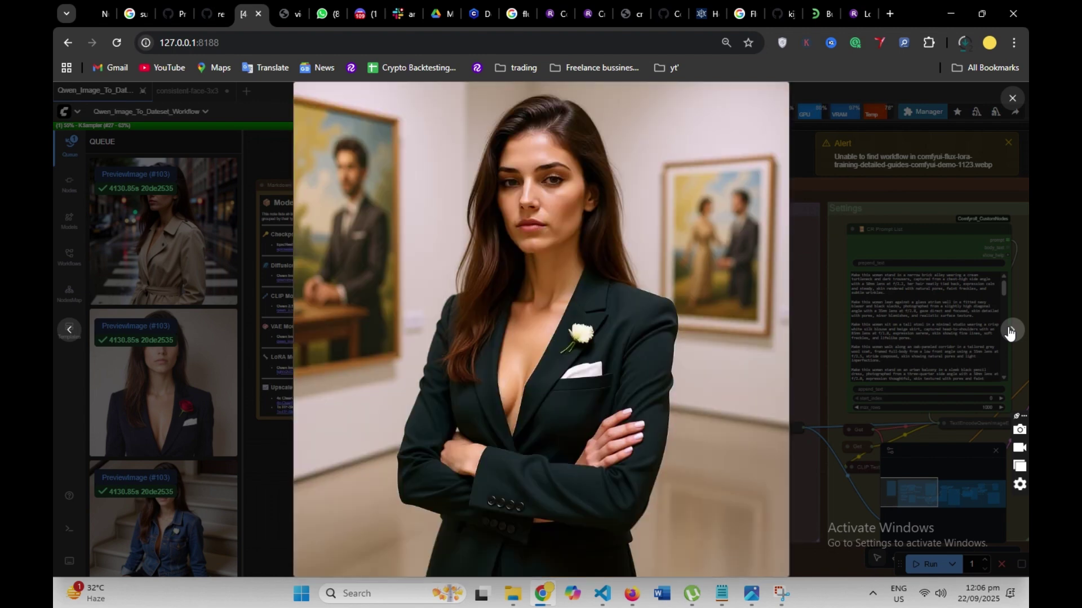
click(1010, 331)
click(1009, 332)
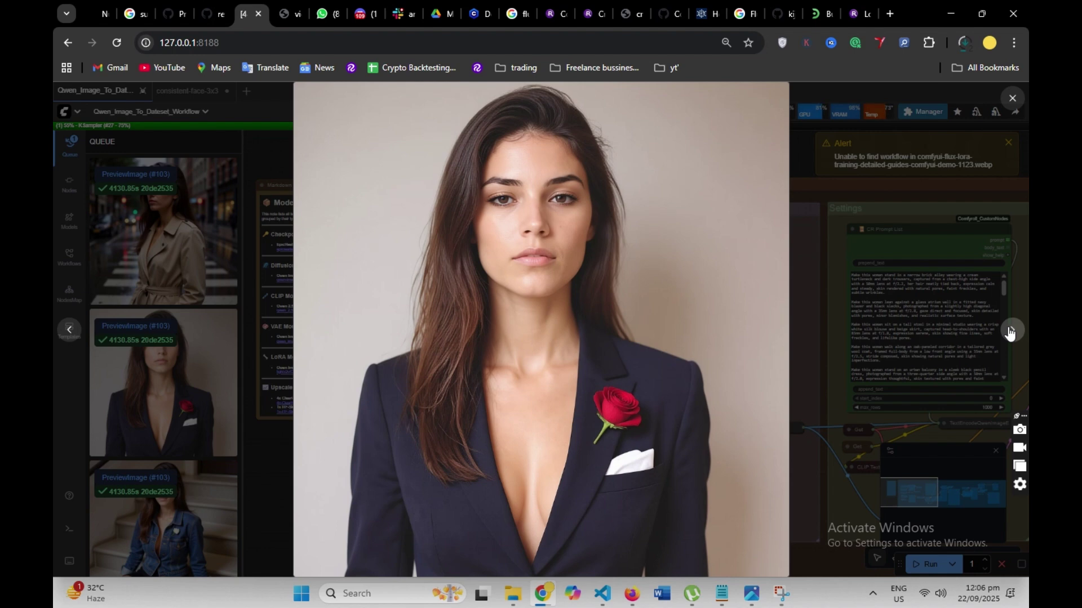
click(1009, 332)
click(1009, 332)
click(1010, 331)
click(1009, 331)
click(1009, 332)
click(1010, 332)
click(1010, 332)
click(1009, 332)
click(1009, 331)
click(1009, 332)
click(1009, 331)
click(1010, 331)
click(1009, 332)
click(1010, 332)
click(1009, 332)
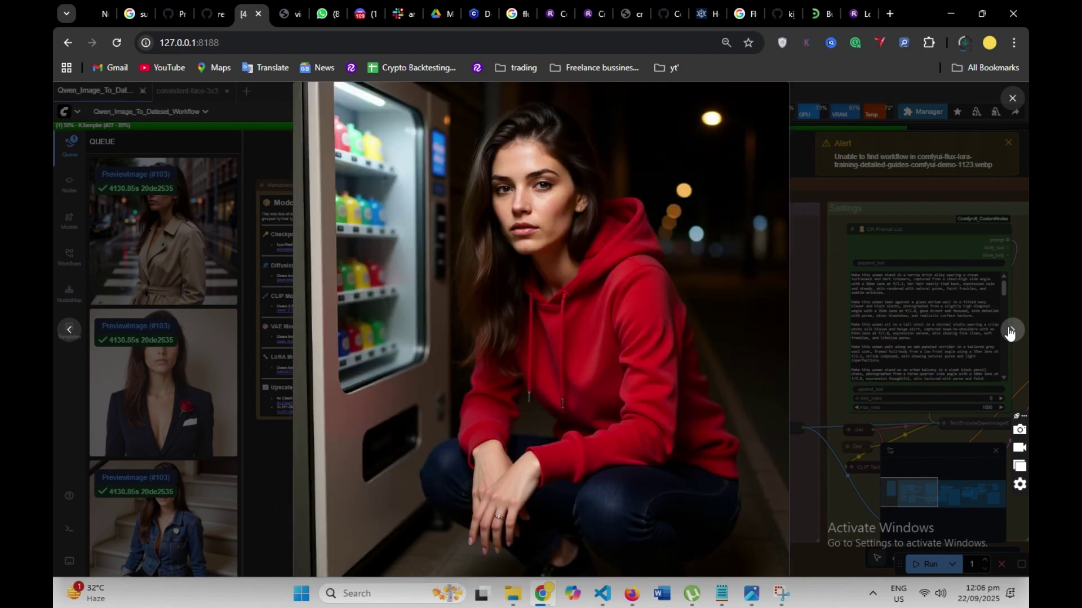
click(1010, 331)
click(1009, 332)
click(1009, 331)
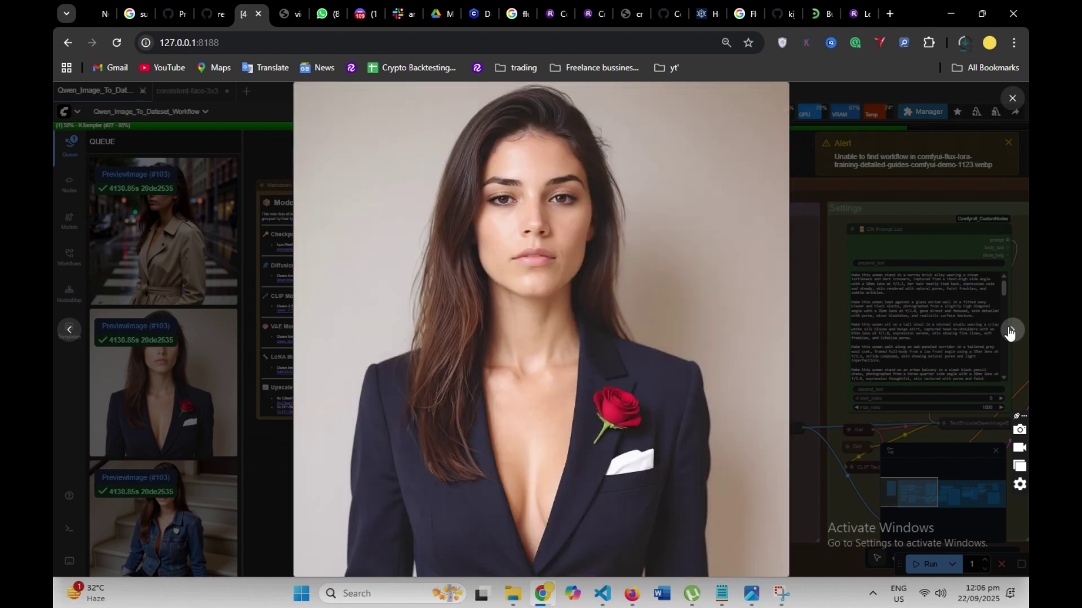
click(1009, 332)
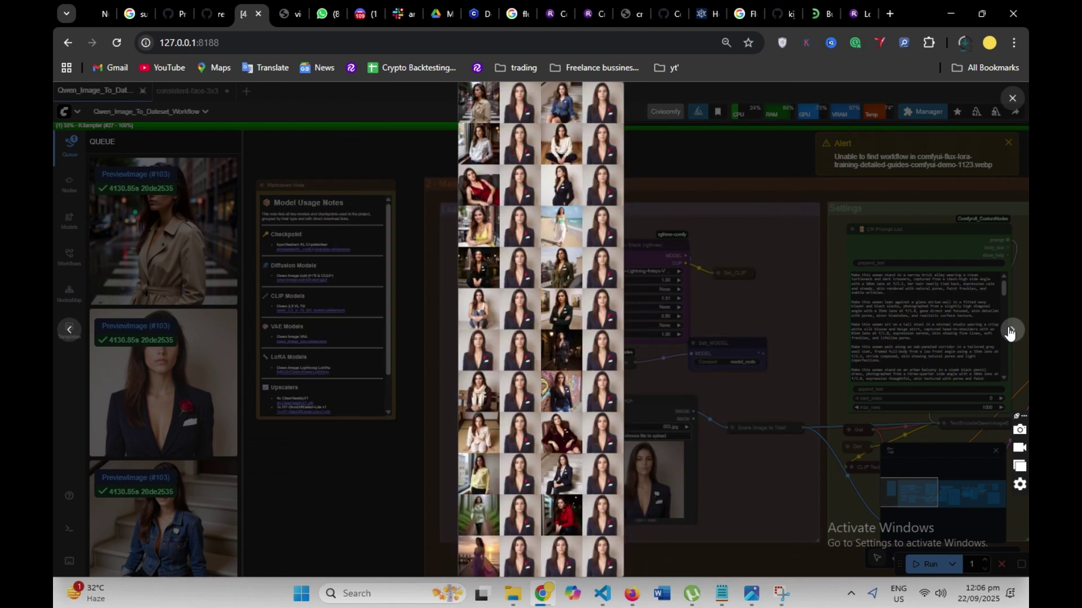
click(1009, 332)
click(929, 306)
Show all generated images as a grid in the Preview Image node of the Qwen Sampling group.
scroll(758, 299, down, 2)
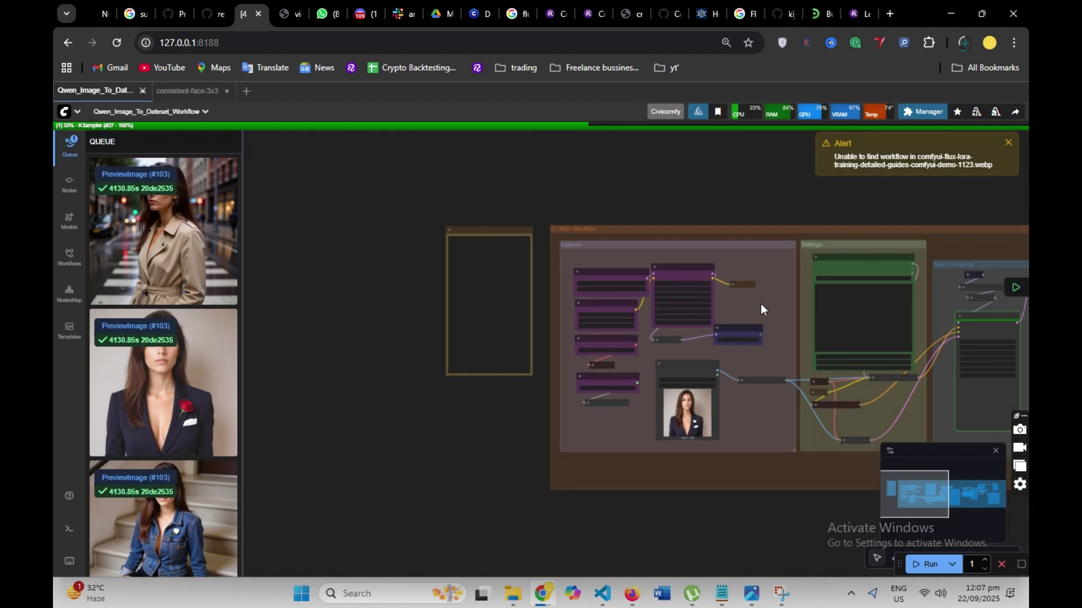
scroll(223, 233, down, 5)
scroll(475, 272, up, 3)
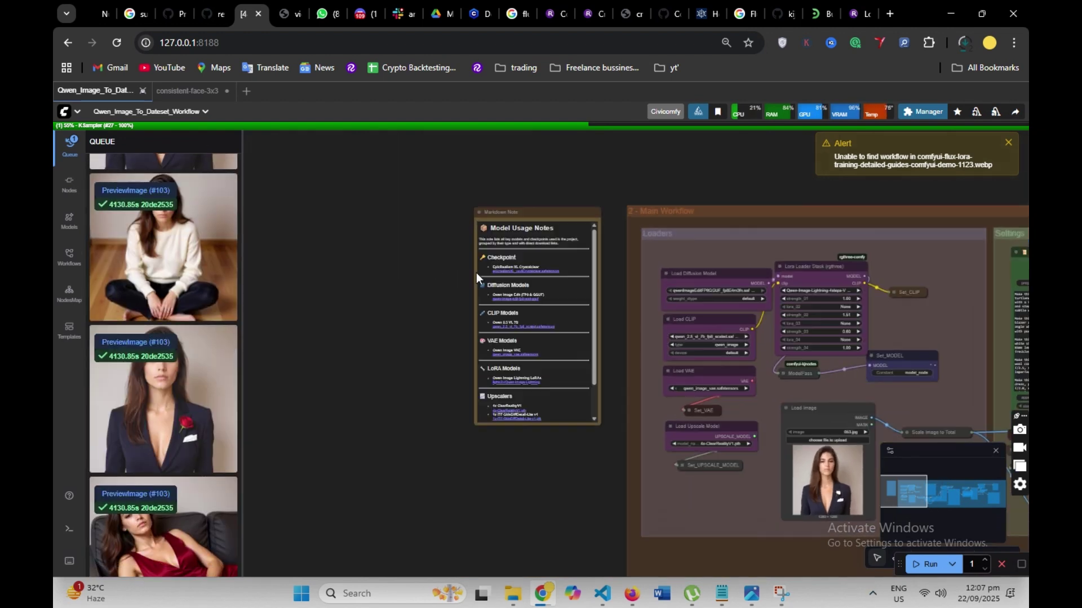
scroll(527, 184, up, 3)
scroll(530, 185, down, 9)
drag(598, 166, 374, 197)
drag(594, 220, 490, 202)
scroll(834, 333, up, 10)
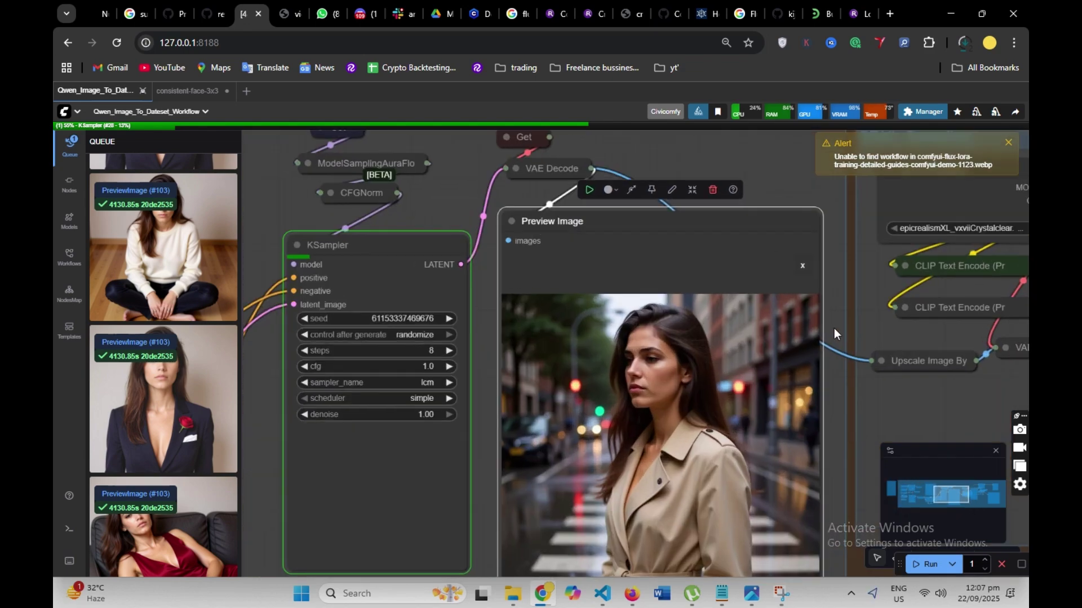
click(795, 249)
Hide the queue history and examine the grid of generated images in the Preview Image node.
scroll(864, 410, down, 6)
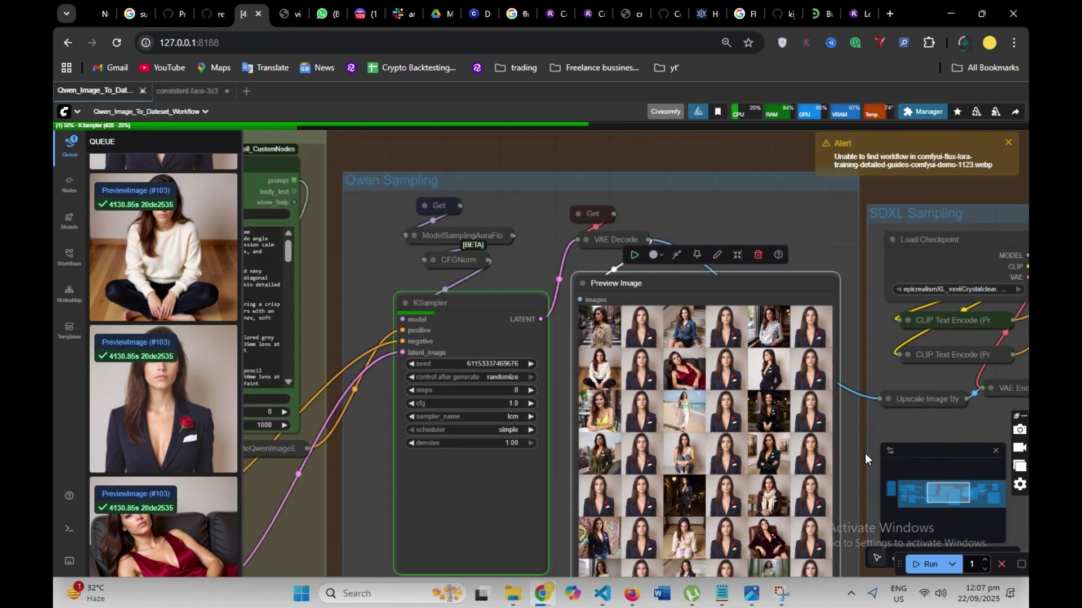
drag(864, 454, 826, 369)
scroll(732, 383, up, 10)
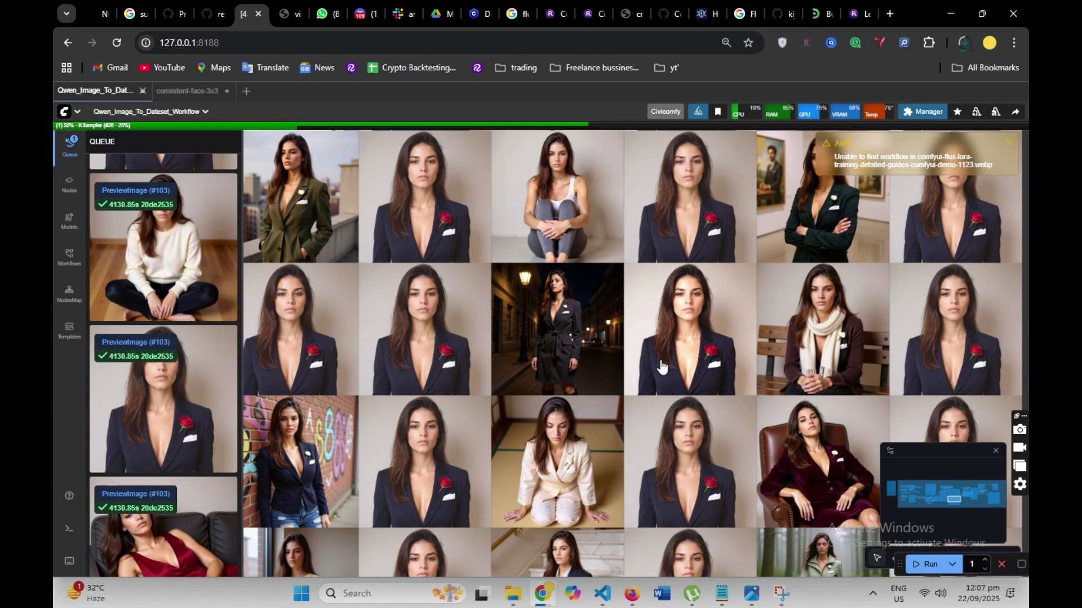
scroll(661, 366, up, 3)
click(68, 145)
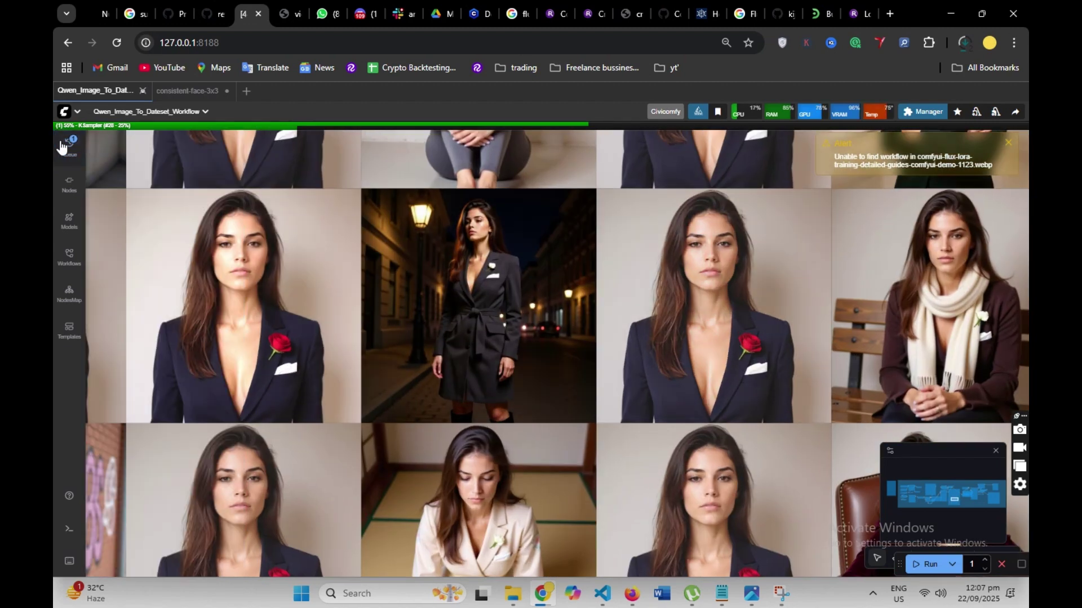
scroll(385, 263, down, 5)
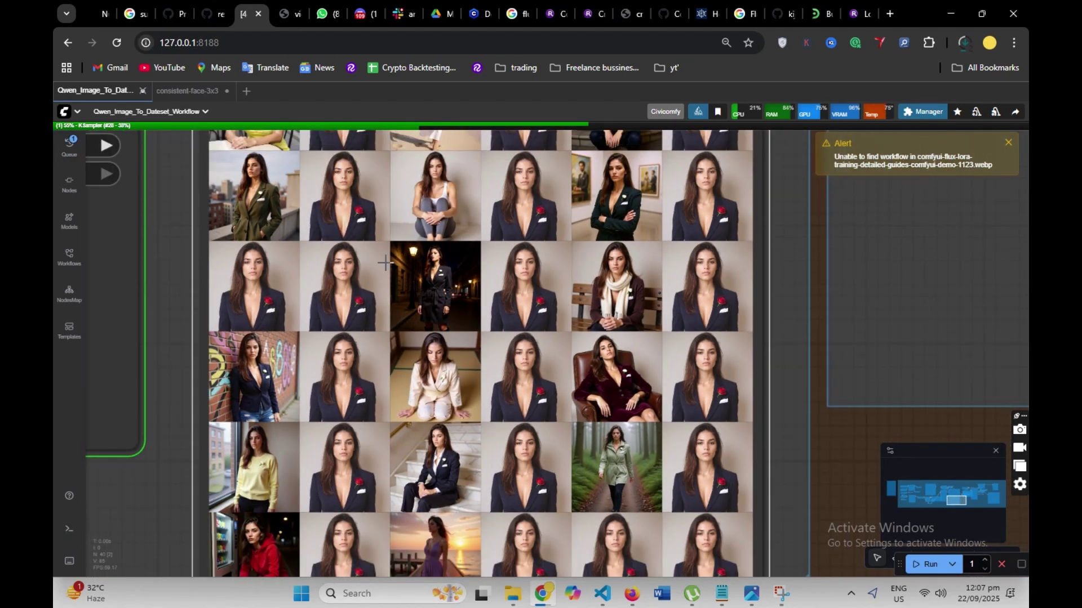
scroll(419, 292, up, 2)
scroll(507, 317, down, 10)
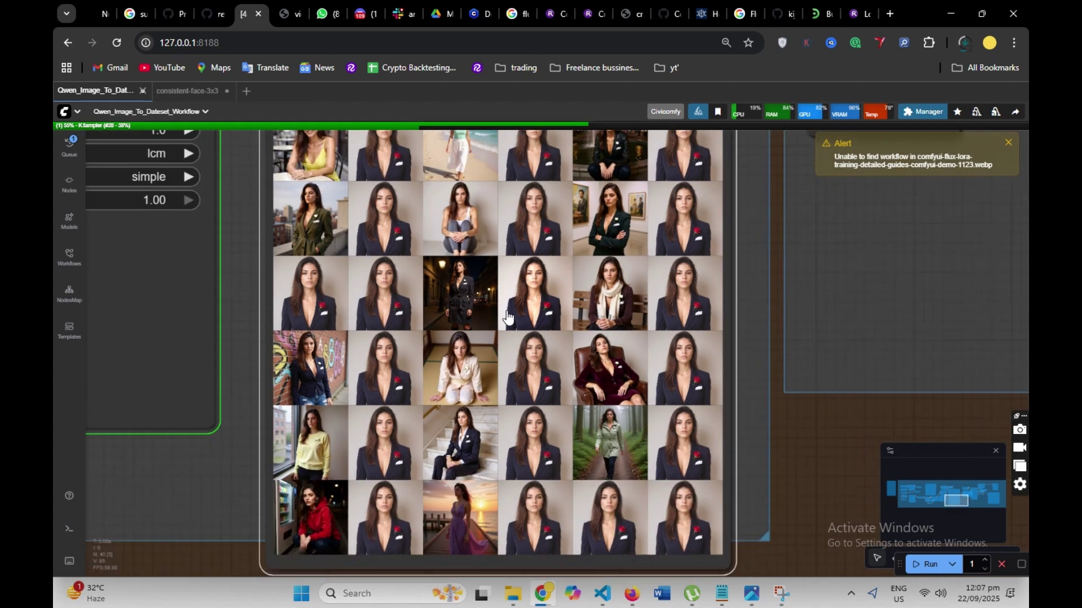
scroll(378, 428, down, 4)
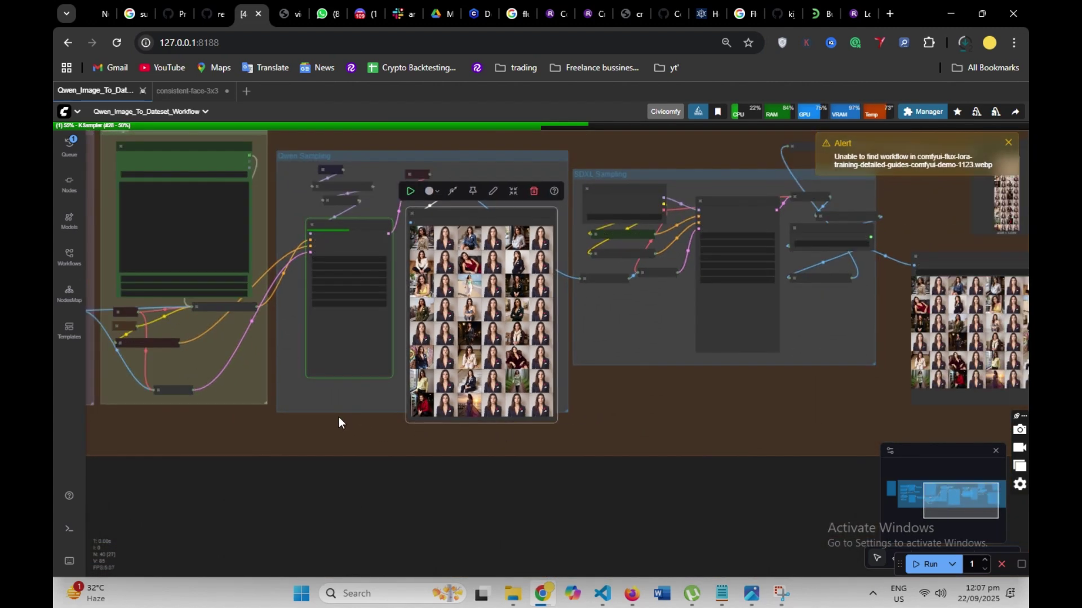
Read the Model Usage Notes beside the main workflow, covering the listed models, download links and usage tips.
drag(316, 415, 603, 435)
drag(356, 454, 595, 462)
drag(326, 434, 433, 459)
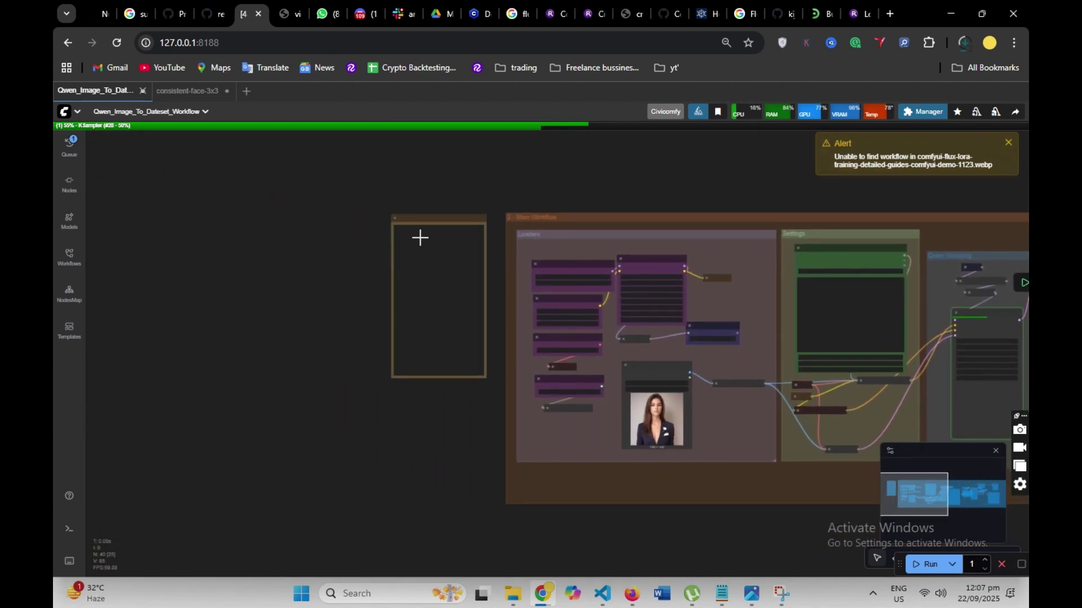
scroll(471, 185, up, 9)
drag(516, 198, 509, 123)
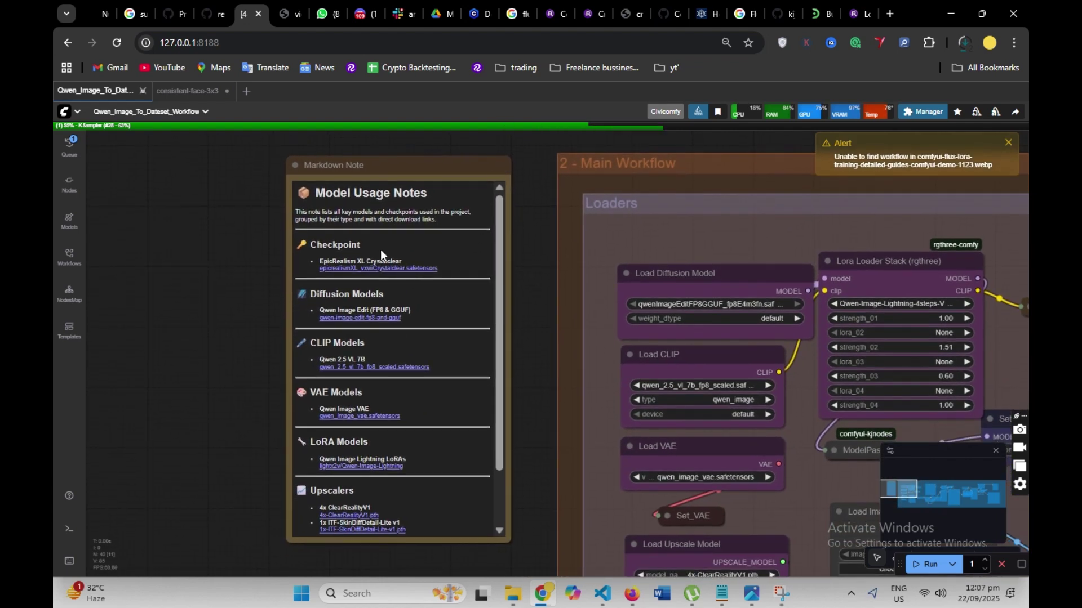
click(330, 195)
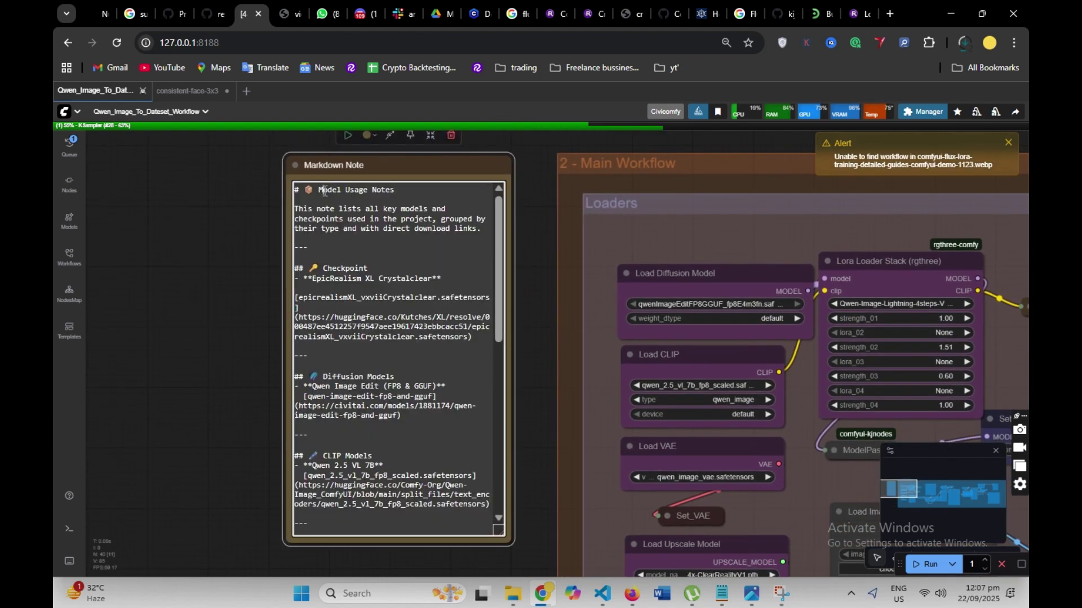
click(252, 226)
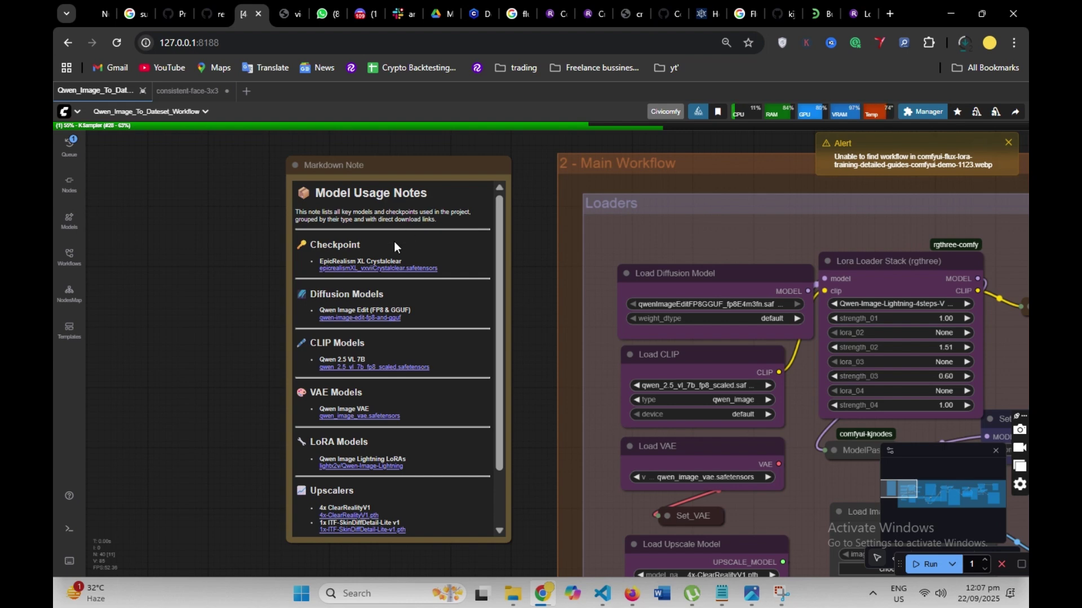
scroll(384, 369, down, 2)
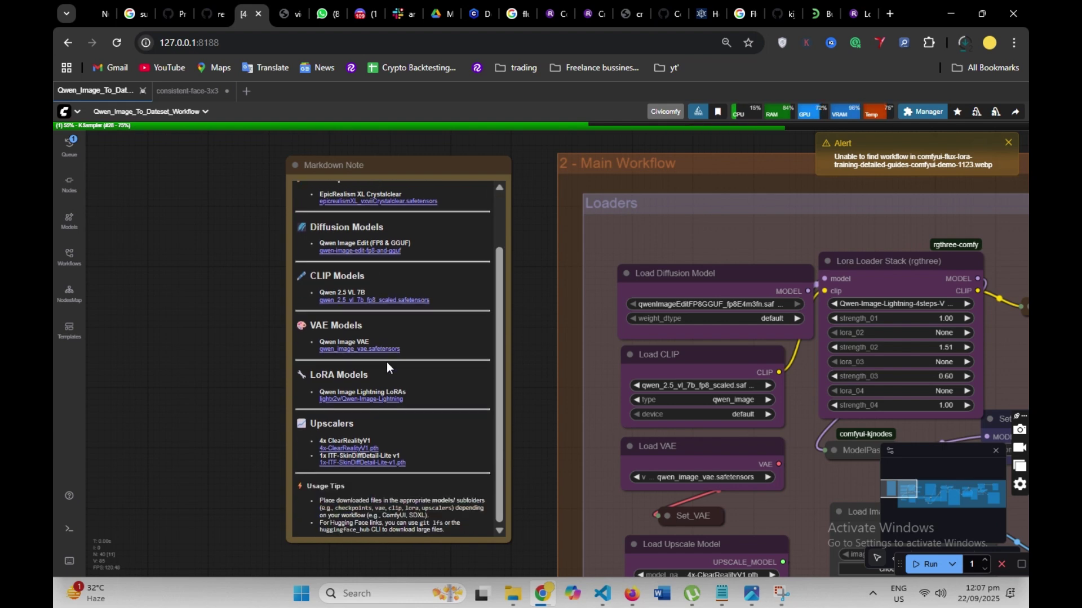
scroll(386, 361, up, 2)
scroll(390, 364, down, 2)
scroll(390, 362, up, 2)
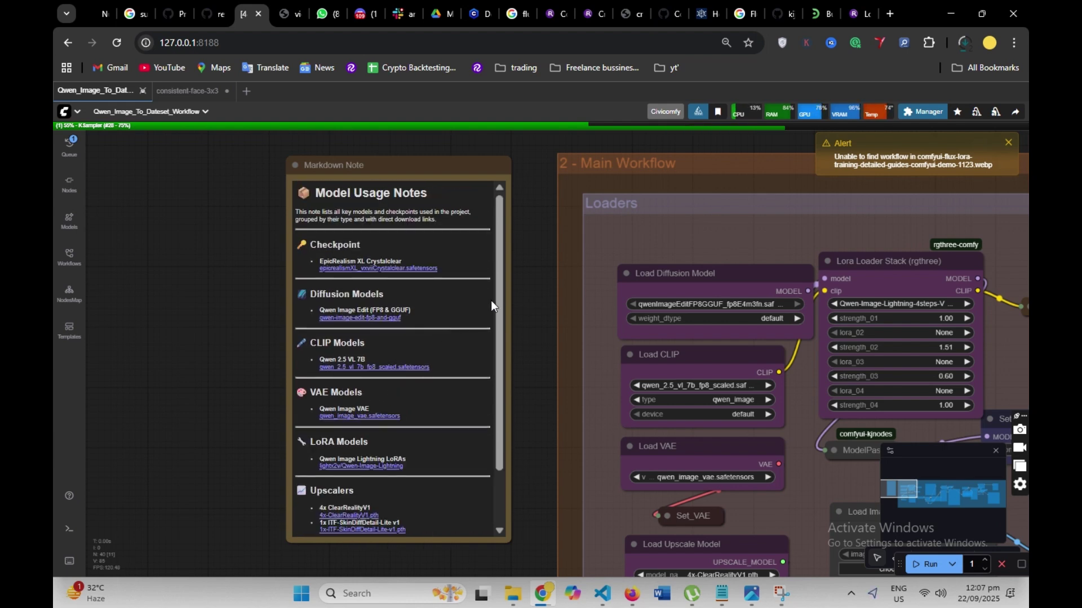
scroll(519, 292, down, 3)
Examine the Load Diffusion Model and Load CLIP nodes in the Loaders group, checking which CLIP models can be chosen.
drag(518, 292, 383, 261)
scroll(501, 258, up, 4)
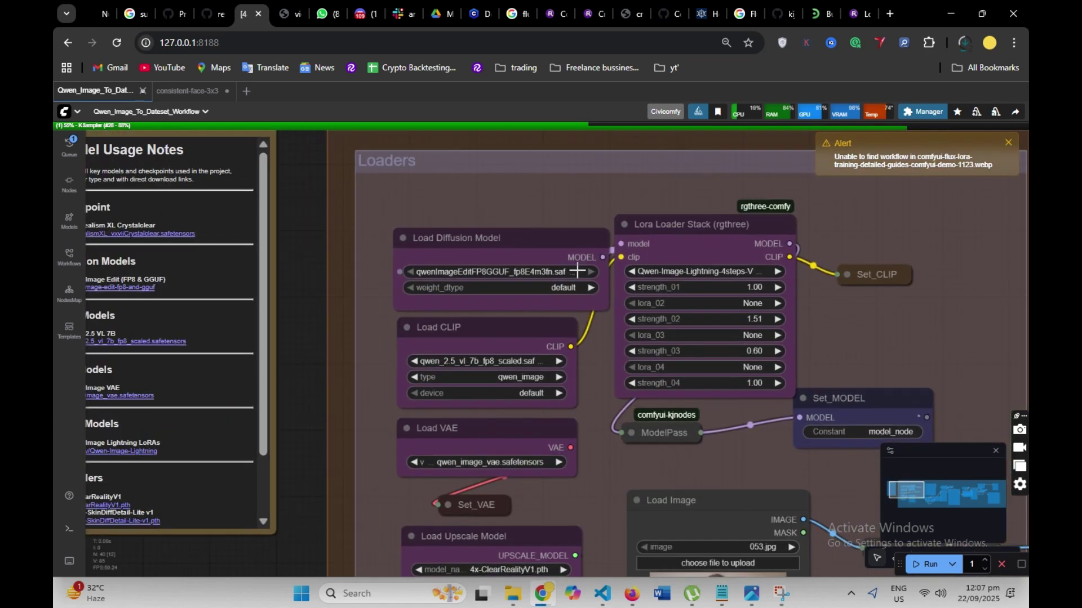
scroll(453, 263, down, 3)
scroll(380, 293, right, 4)
scroll(380, 293, down, 2)
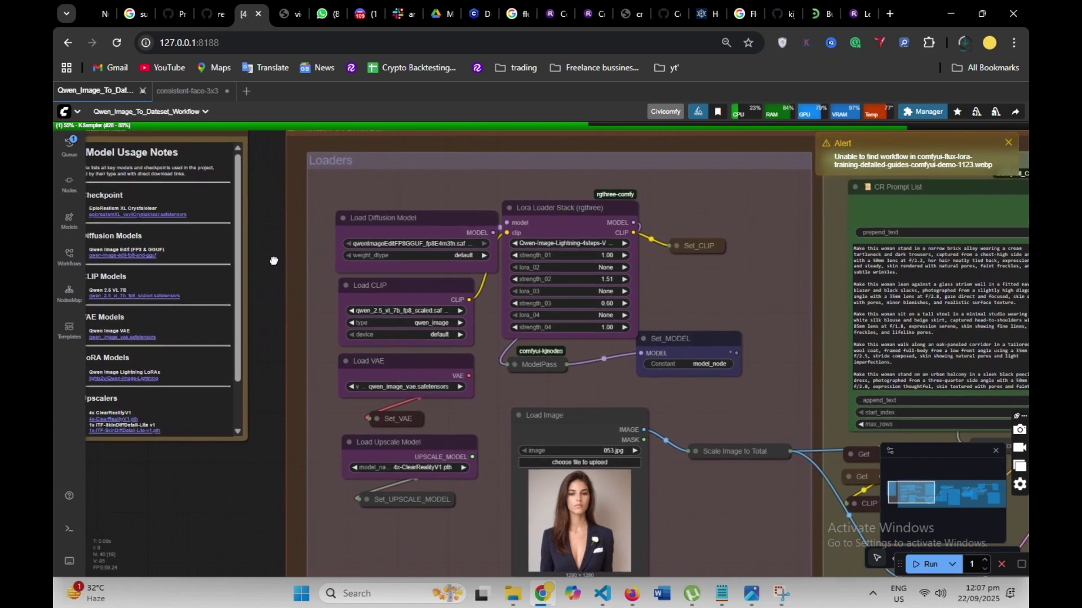
scroll(355, 243, up, 5)
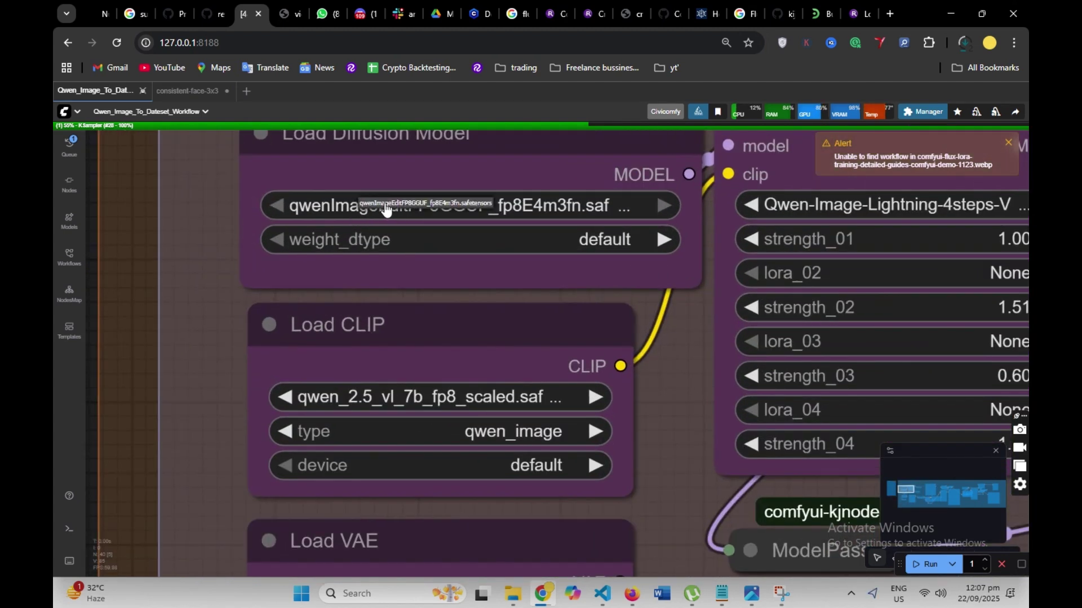
scroll(352, 205, down, 2)
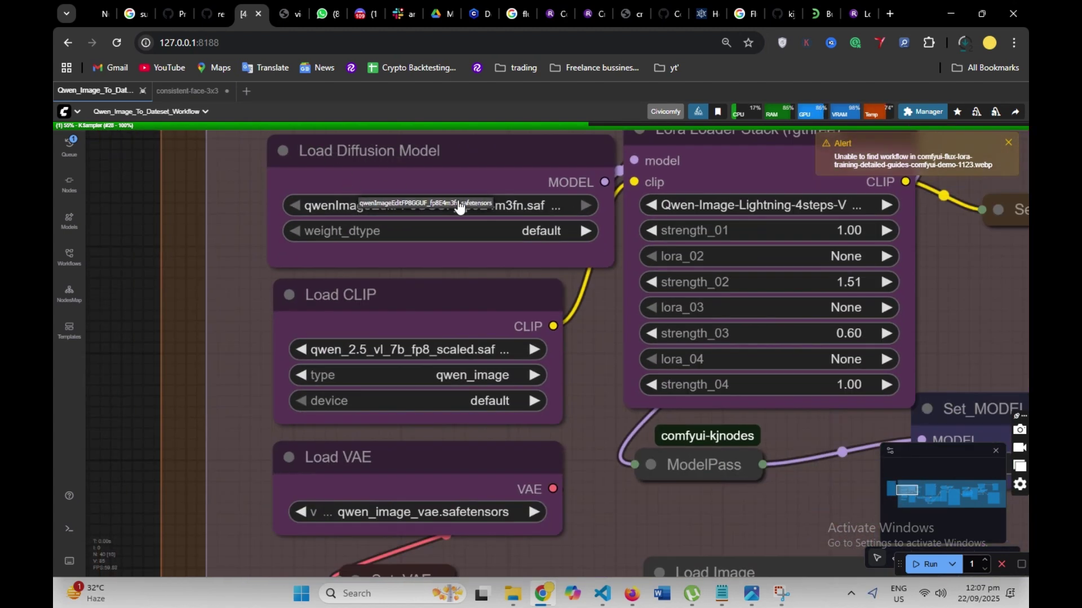
click(440, 348)
click(384, 320)
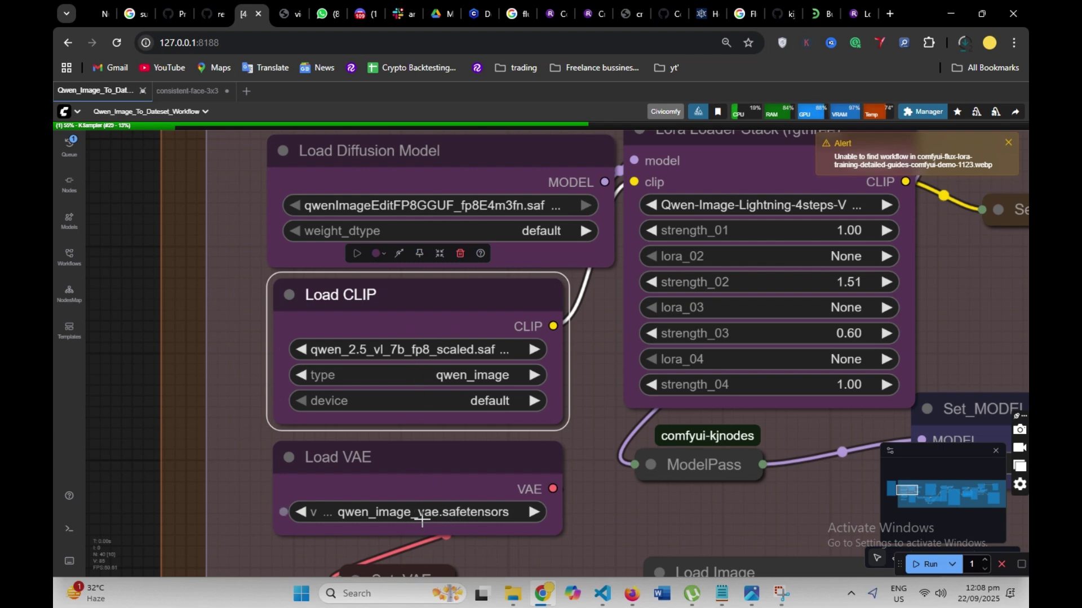
Examine the Load VAE node and check which models are available in the Load Upscale Model node.
scroll(424, 495, down, 2)
drag(458, 534, 429, 360)
scroll(383, 385, up, 5)
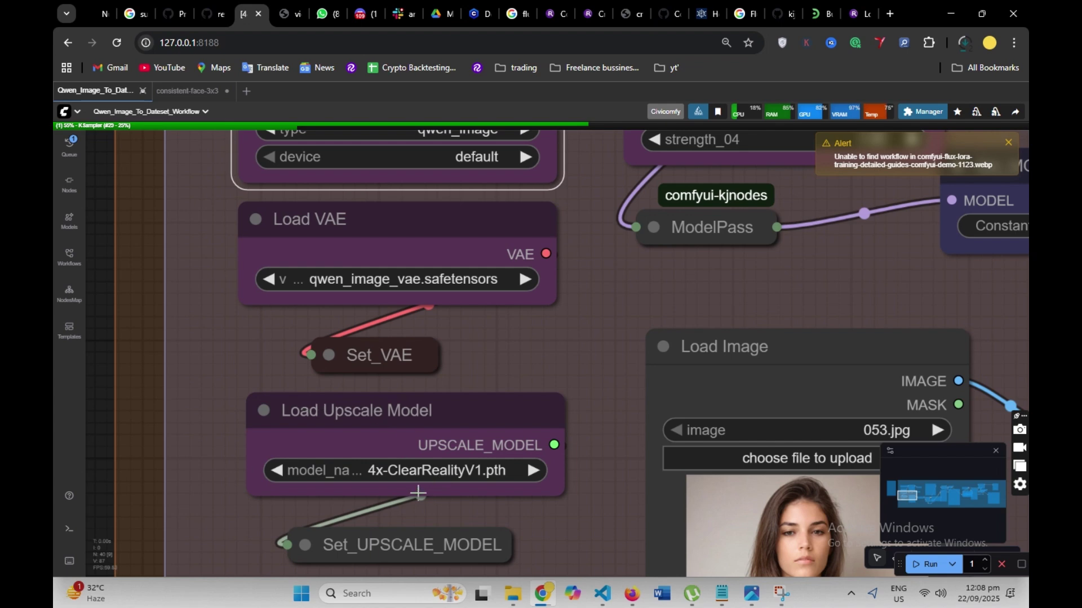
click(410, 473)
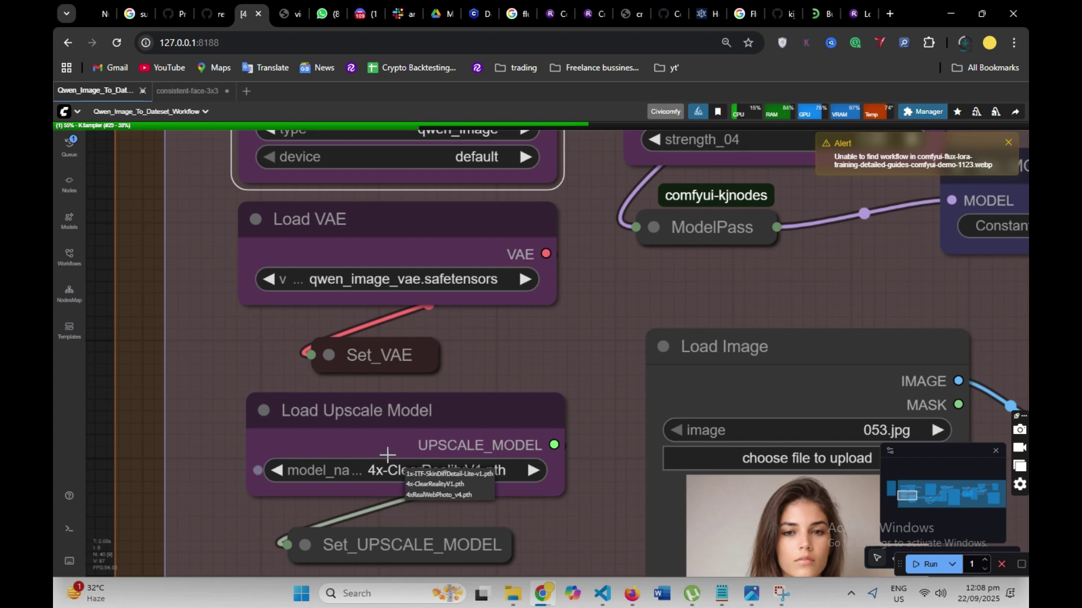
click(458, 370)
Check which LoRA files are available for the first slot of the Lora Loader Stack.
scroll(489, 524, down, 2)
drag(519, 526, 475, 454)
scroll(417, 438, up, 1)
scroll(417, 438, down, 5)
scroll(584, 302, up, 11)
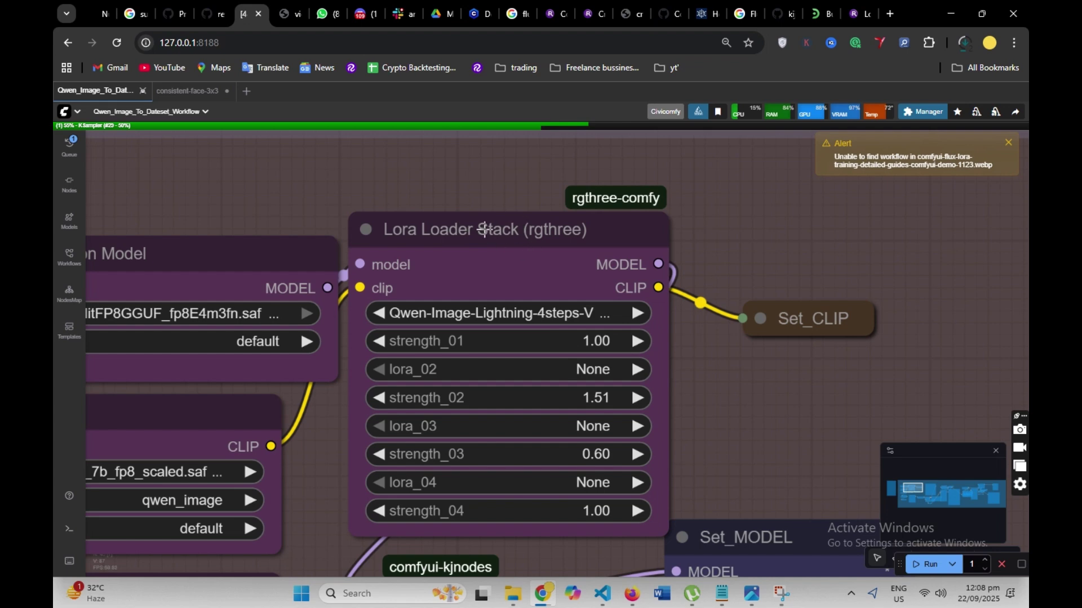
click(505, 316)
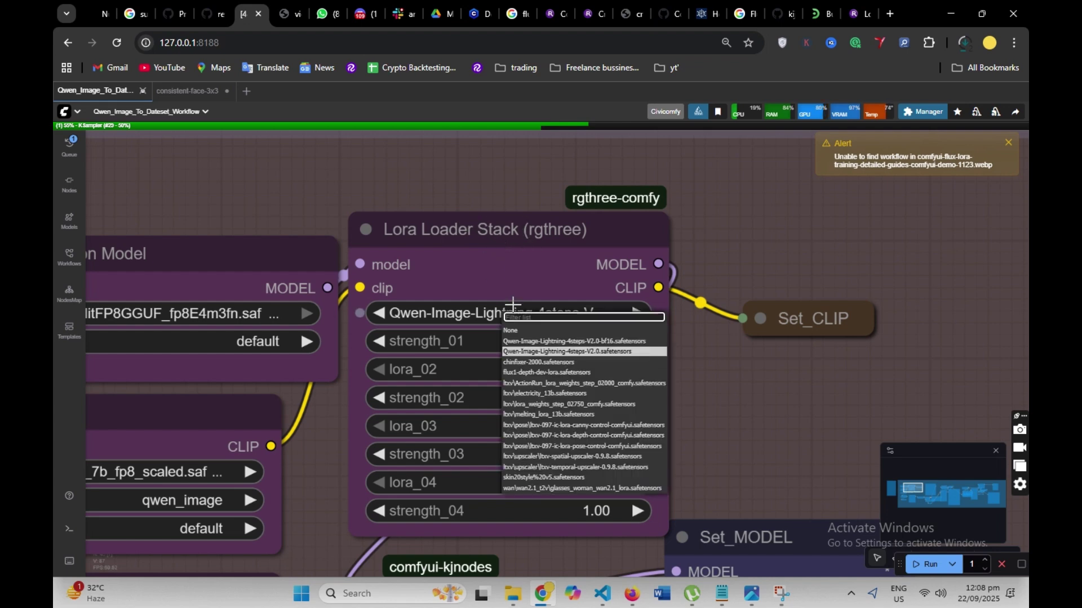
scroll(541, 388, down, 5)
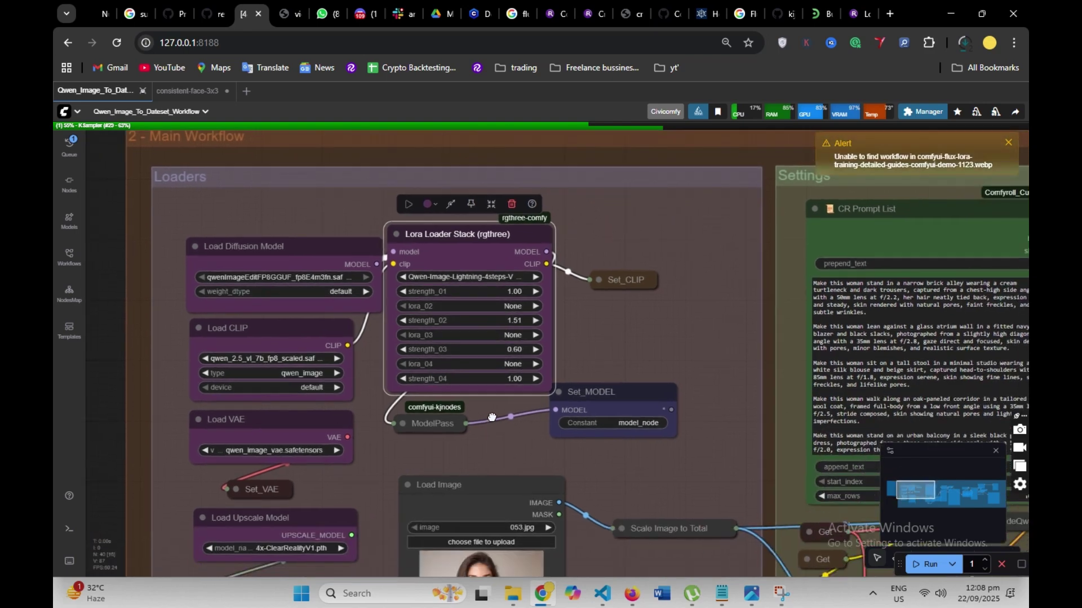
Examine the slots and strengths of the Lora Loader Stack and the reference portrait in the Load Image node.
drag(491, 418, 463, 392)
scroll(624, 246, up, 5)
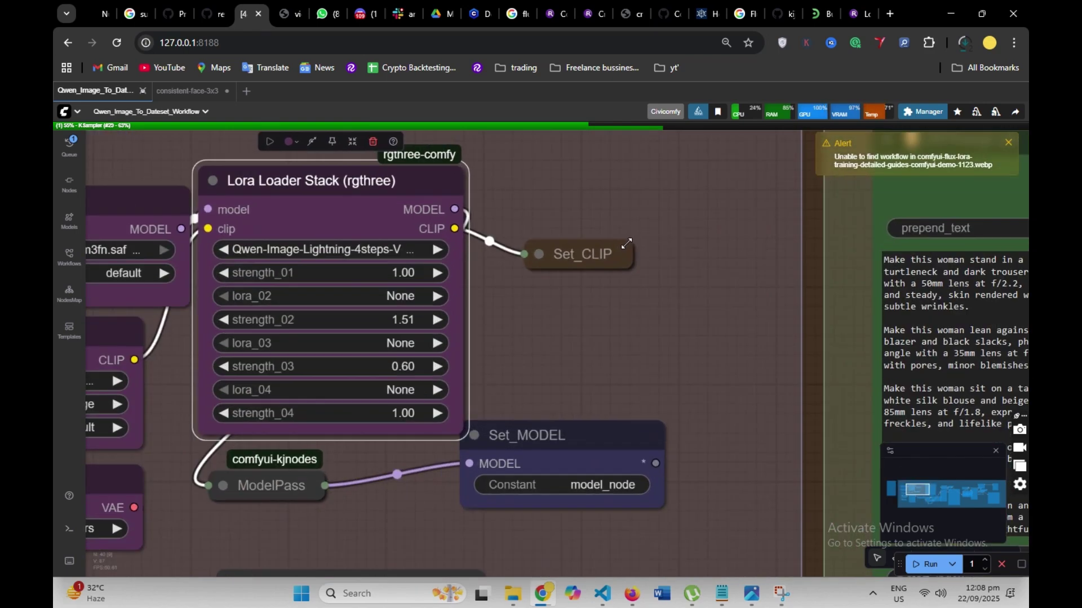
scroll(630, 282, down, 6)
drag(641, 394, 640, 340)
scroll(520, 375, down, 1)
scroll(443, 368, up, 5)
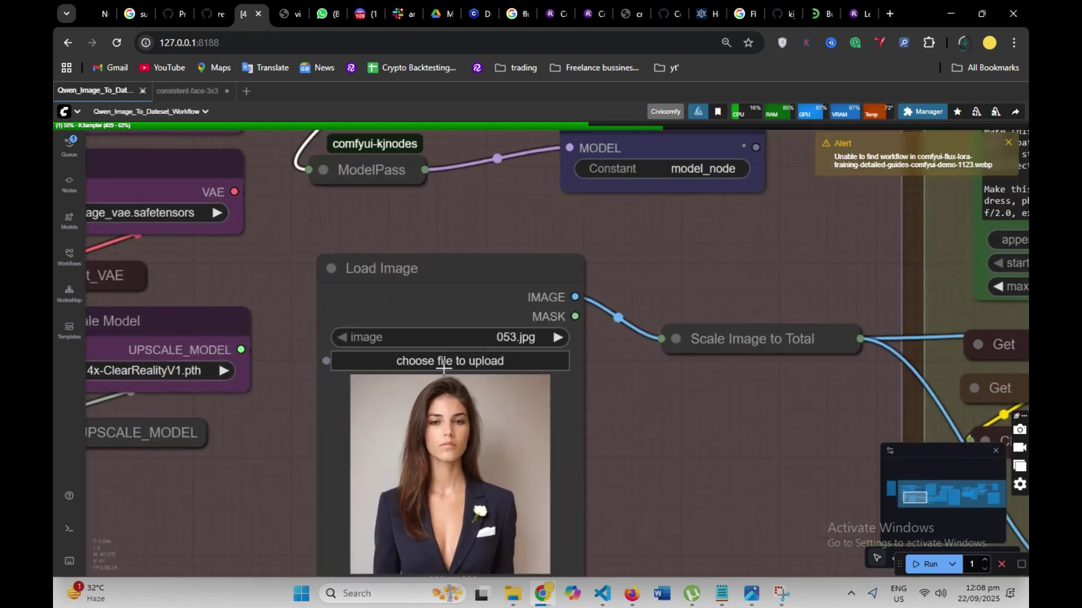
scroll(443, 367, down, 5)
scroll(443, 367, up, 5)
scroll(443, 367, up, 1)
scroll(617, 379, down, 7)
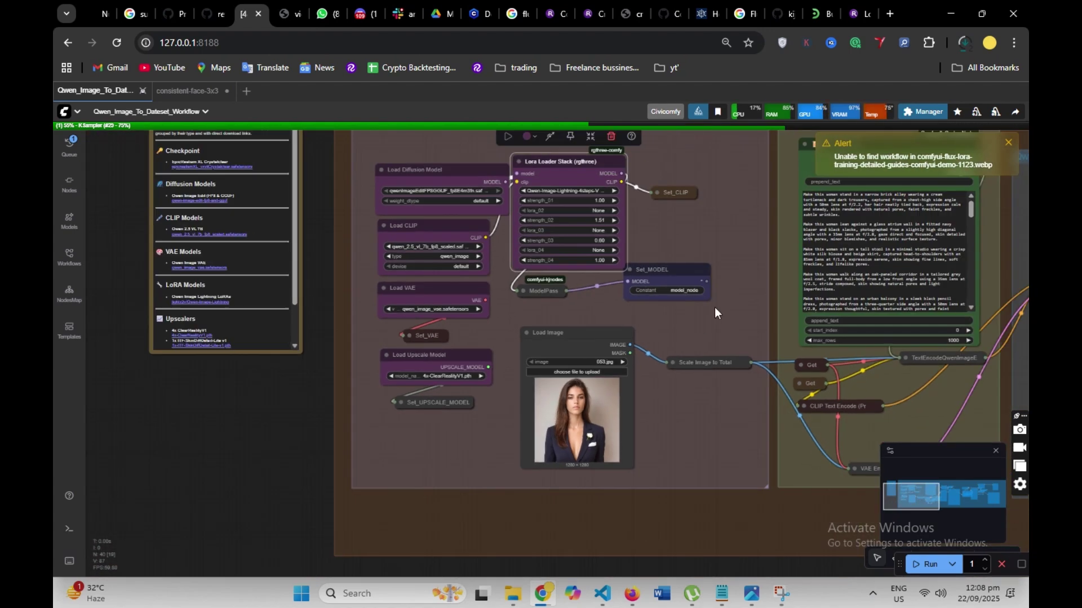
Read through the list of prompts in the CR Prompt List node of the Settings group.
drag(715, 308, 575, 376)
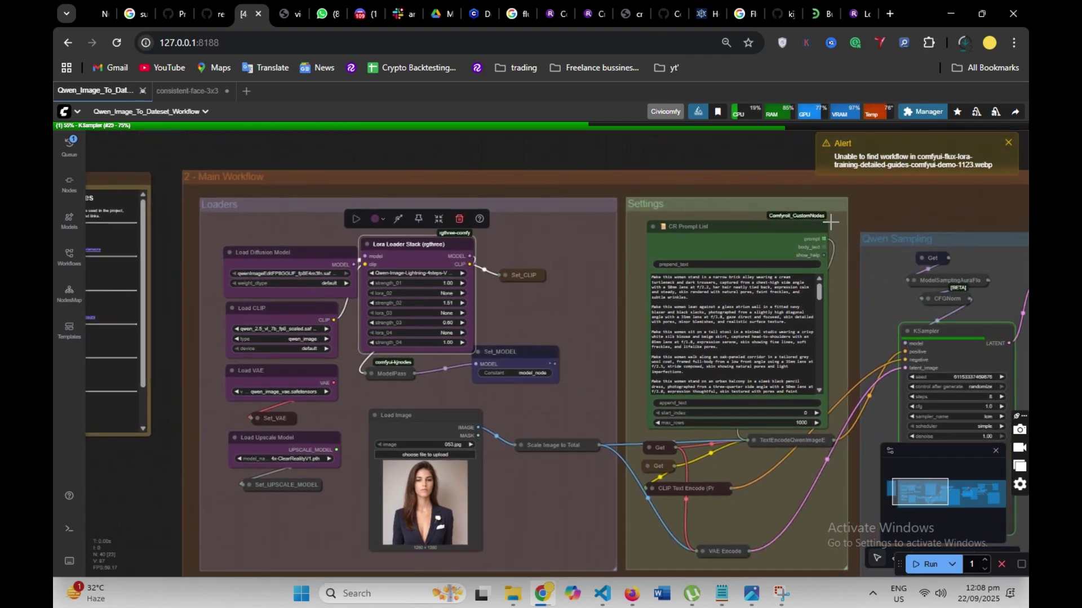
scroll(837, 226, up, 5)
drag(917, 213, 788, 214)
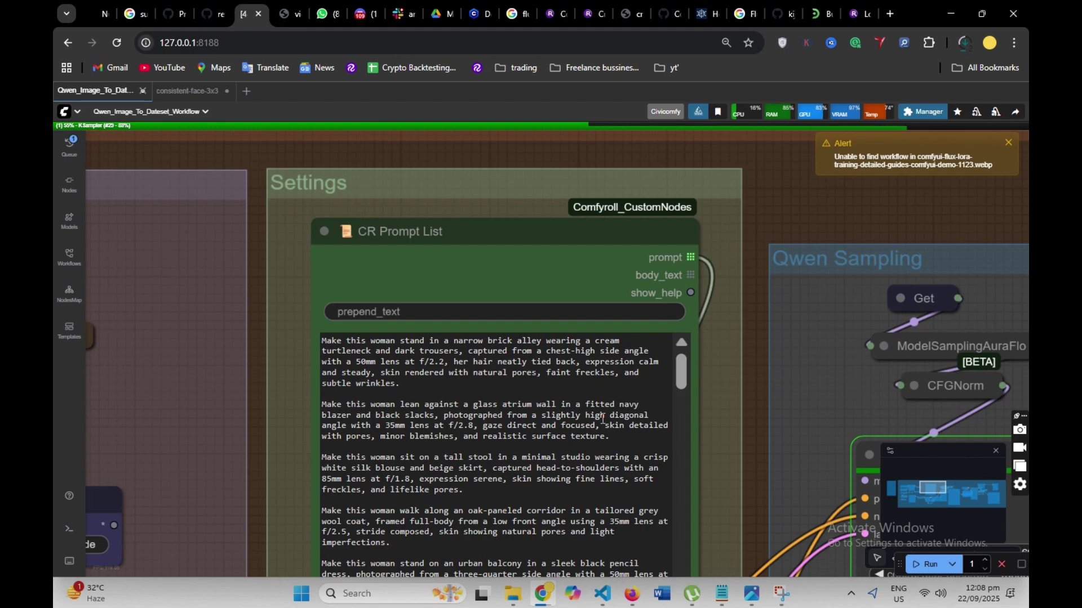
scroll(604, 418, down, 10)
scroll(543, 380, up, 10)
scroll(509, 386, down, 15)
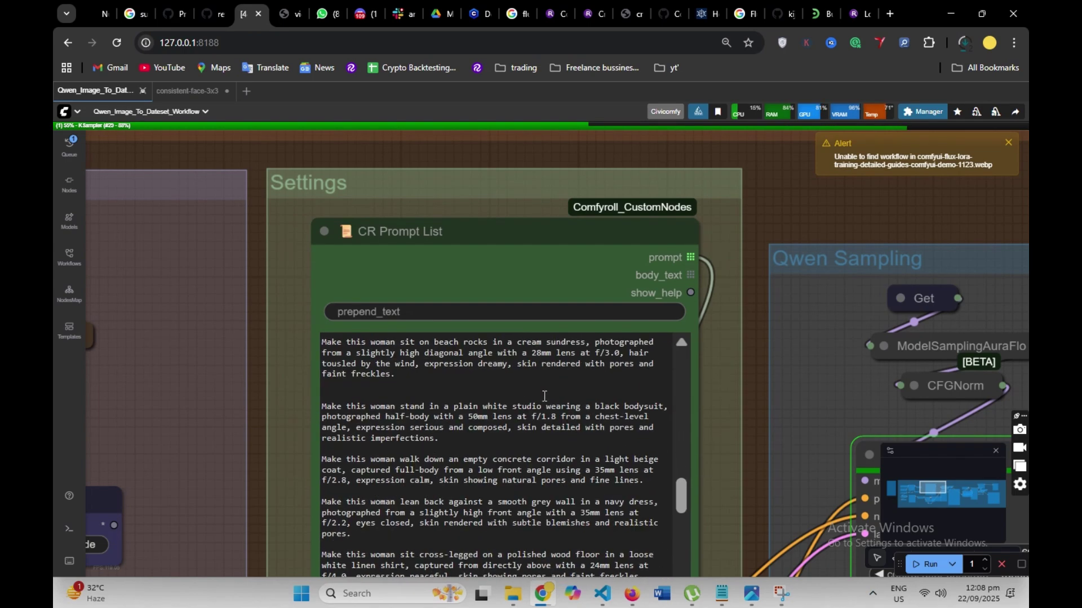
scroll(545, 406, down, 1)
scroll(721, 404, down, 5)
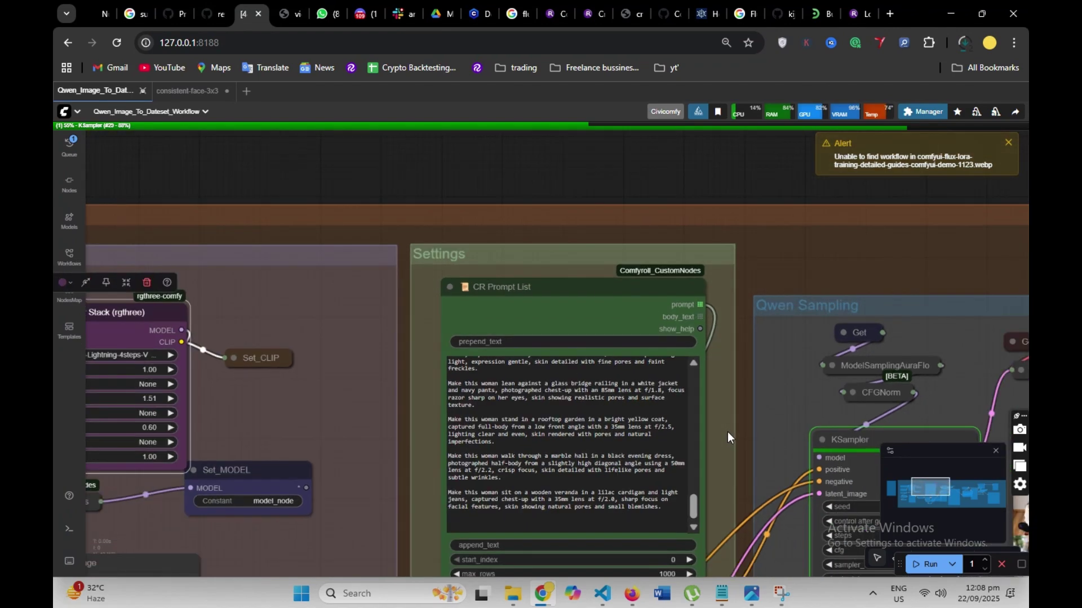
Switch to Notepad and review the final prompts grouped into close-up, half-body and full-body sections.
click(721, 593)
scroll(486, 367, up, 15)
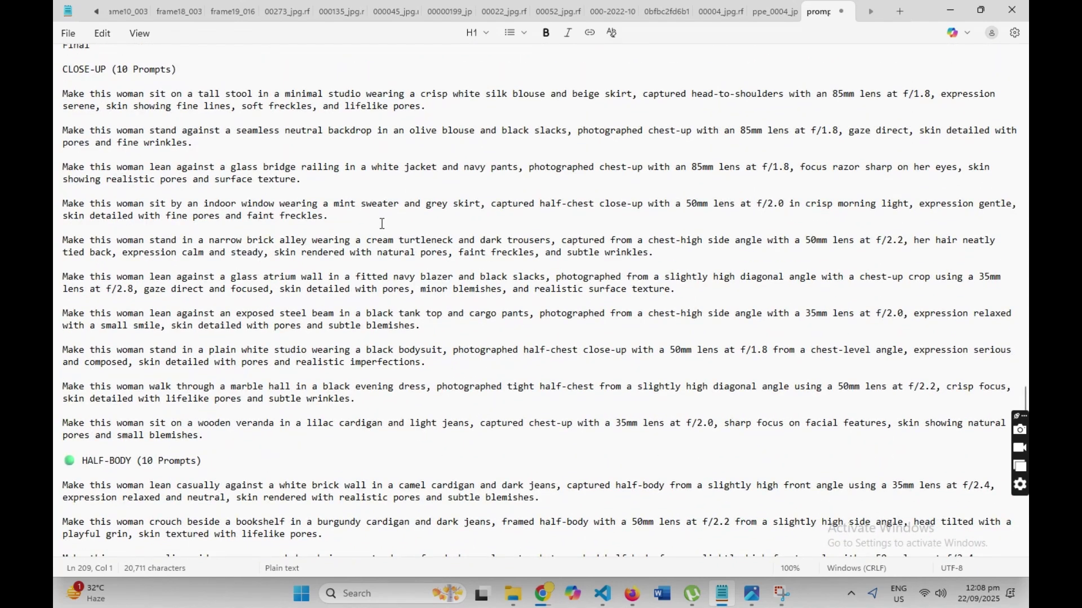
scroll(342, 188, up, 6)
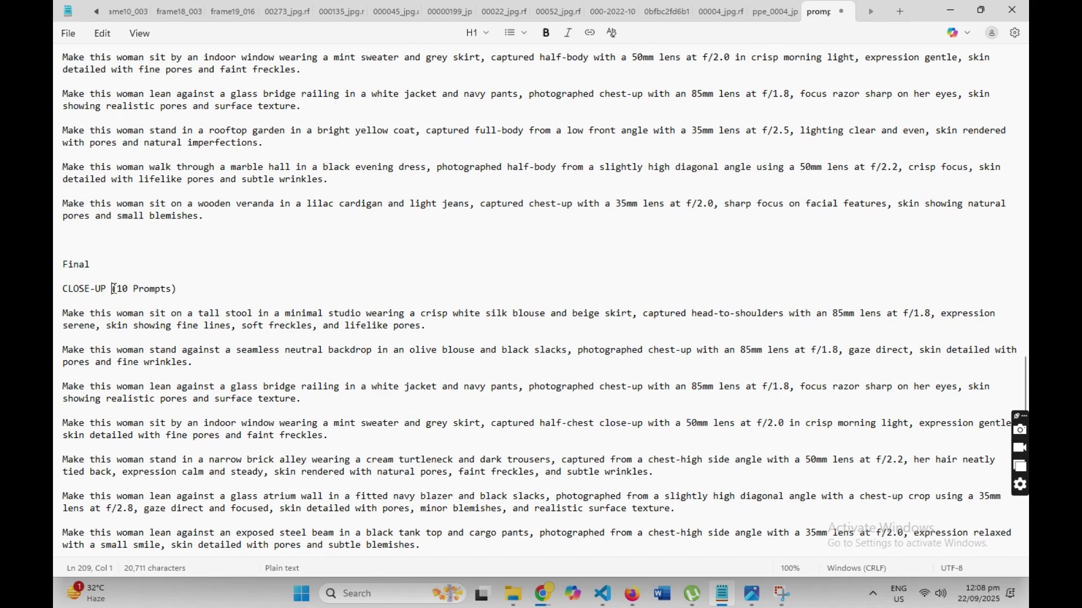
click(158, 253)
scroll(325, 319, down, 15)
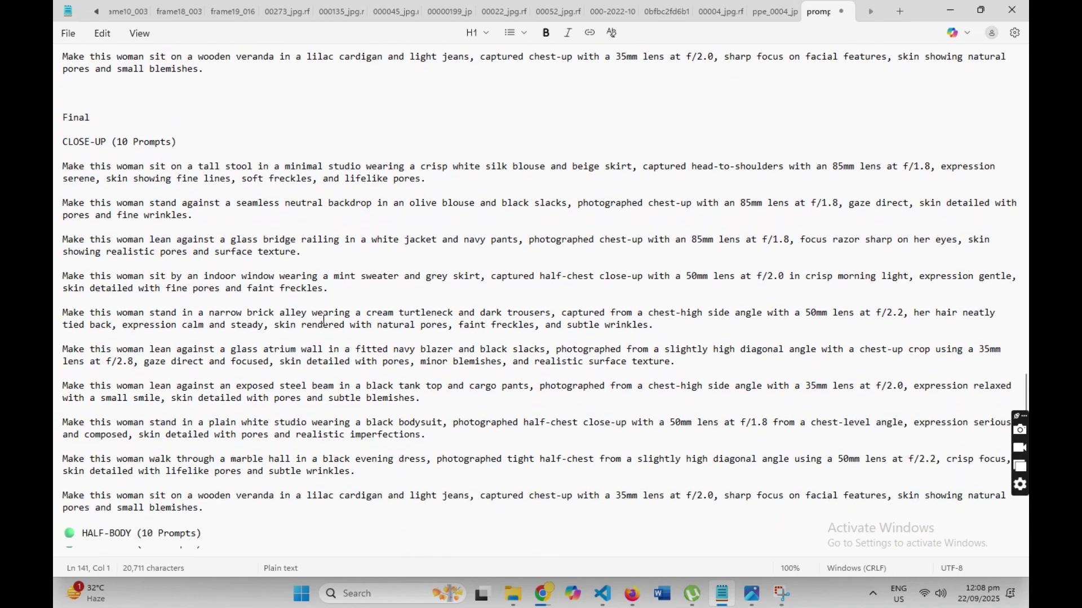
scroll(326, 320, down, 7)
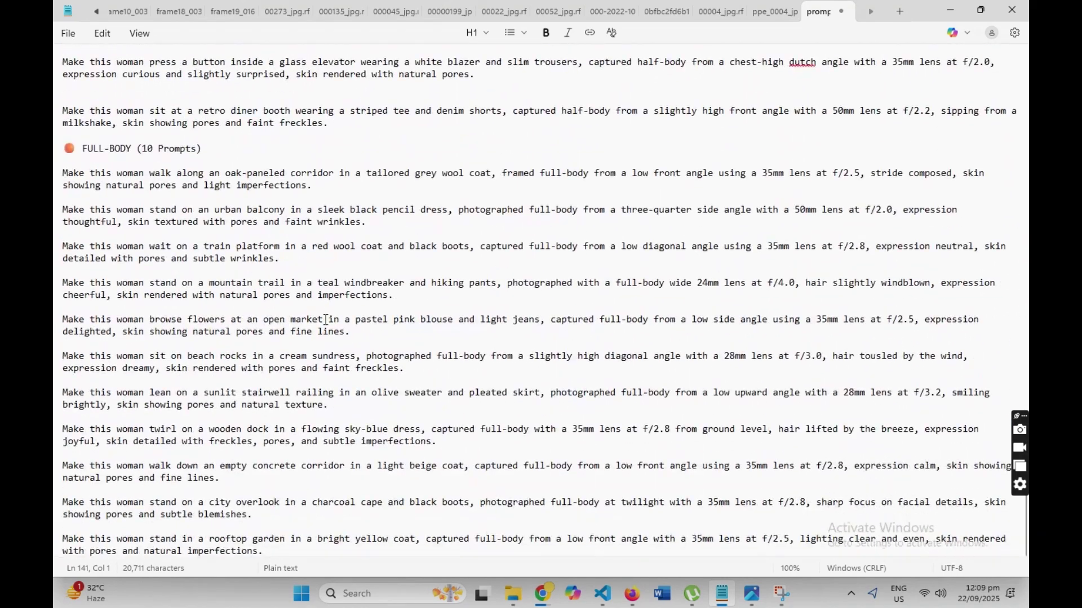
Switch back to ComfyUI in Chrome and inspect the expanded TextEncodeQwenImageEdit node in the Settings group, collapsing it again.
click(574, 596)
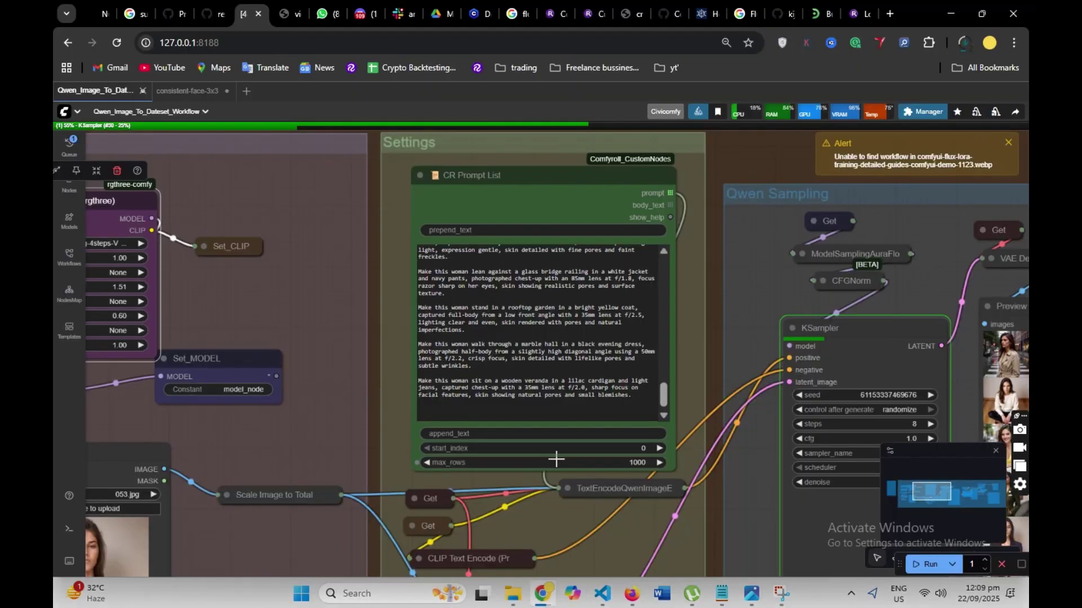
scroll(537, 333, up, 3)
scroll(538, 338, down, 3)
scroll(638, 489, down, 3)
scroll(671, 527, down, 1)
drag(674, 535, 631, 349)
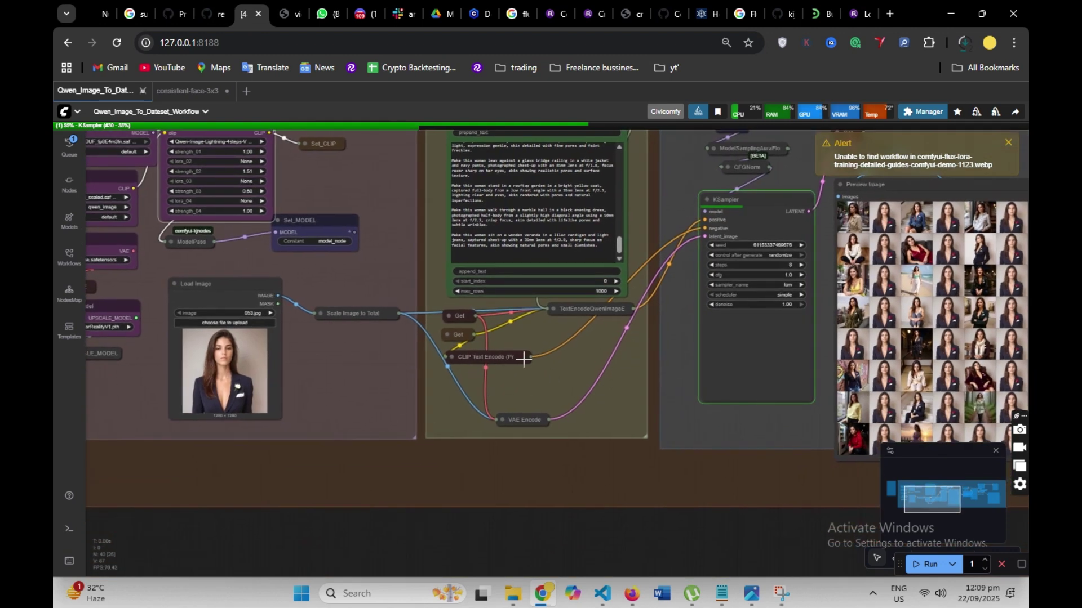
scroll(524, 360, up, 3)
scroll(544, 349, up, 3)
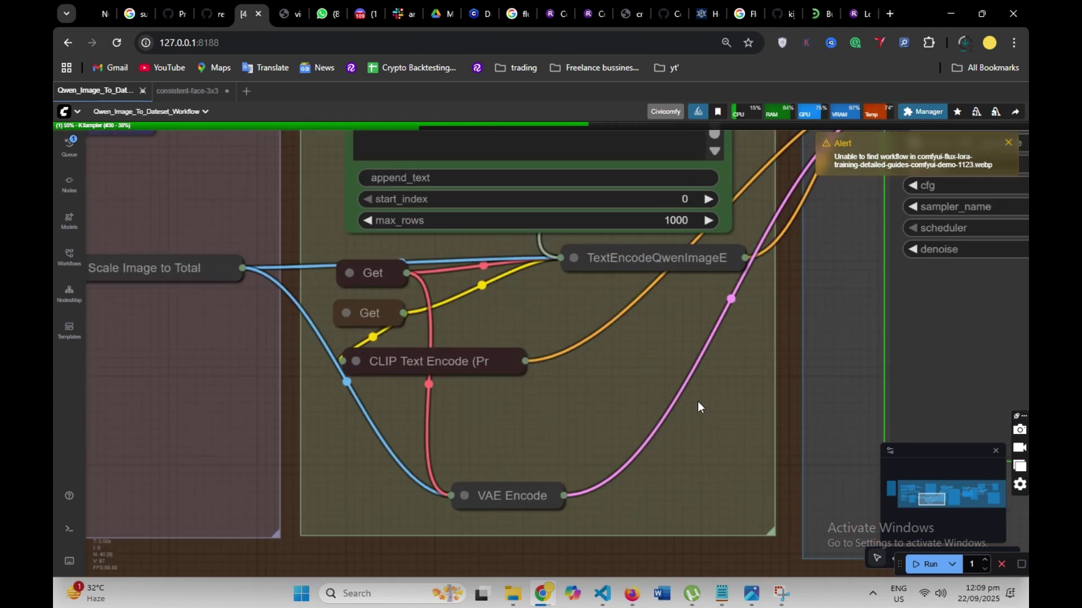
click(570, 255)
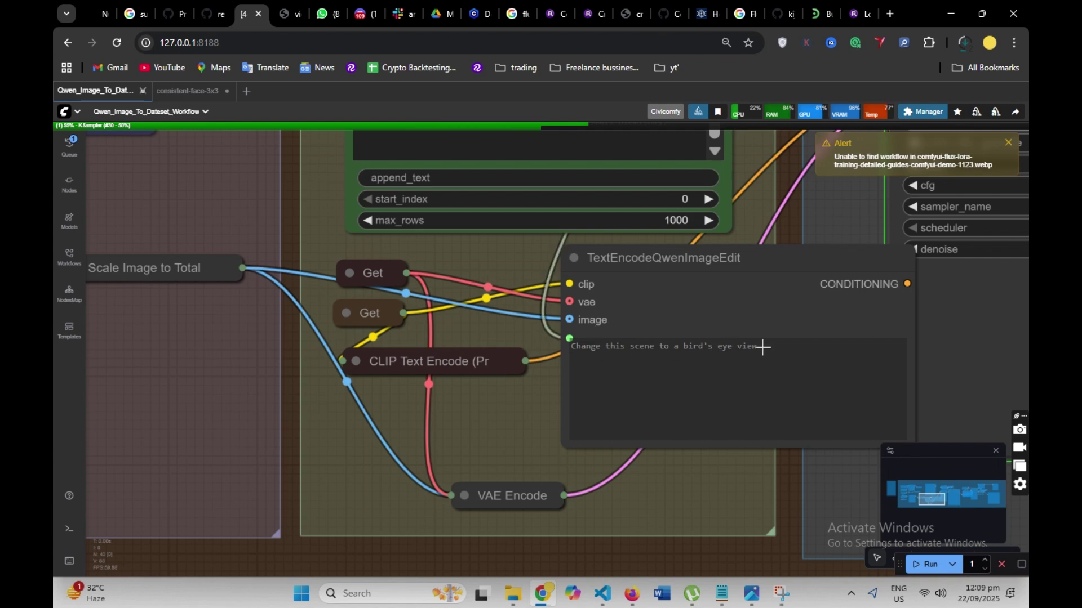
click(574, 259)
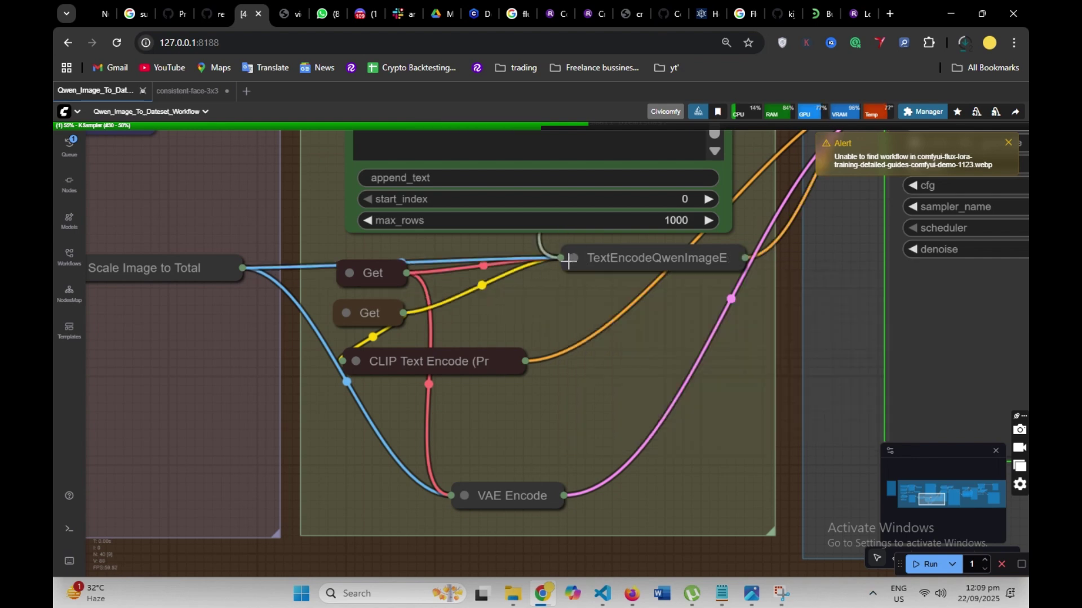
Expand the CLIP Text Encode node to check its prompt text and collapse it again.
scroll(343, 347, up, 3)
click(361, 369)
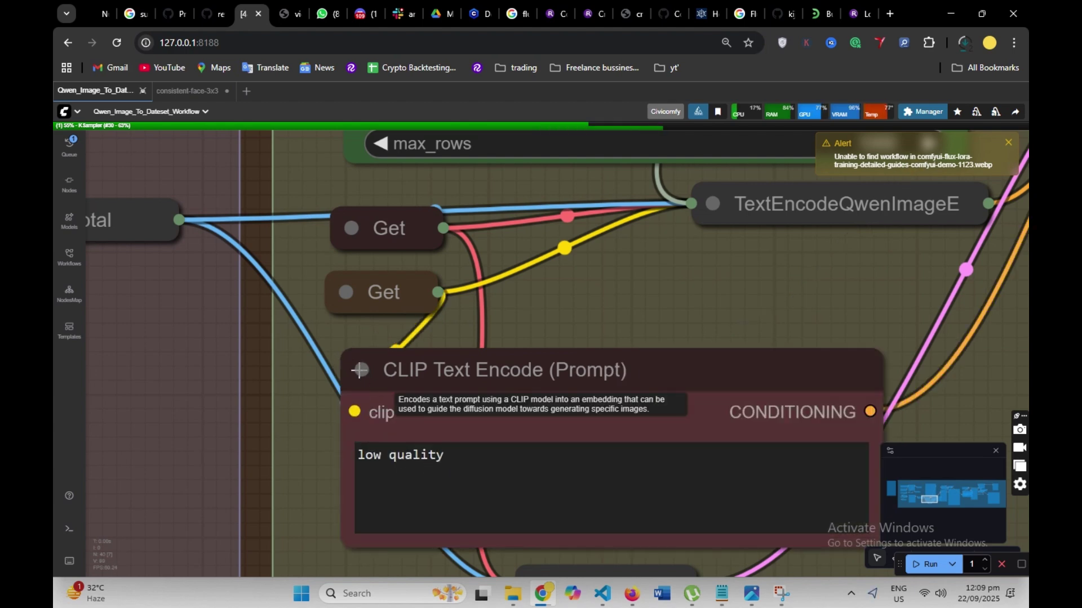
click(360, 370)
Examine the Qwen Sampling group's model sampling and CFGNorm nodes and the KSampler settings.
scroll(583, 420, down, 5)
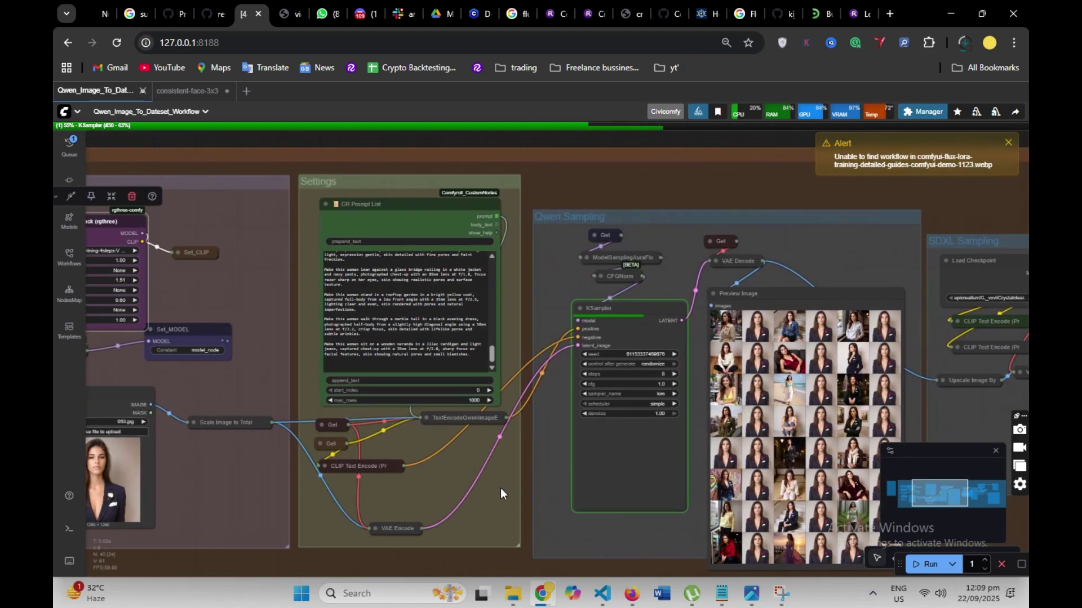
scroll(651, 260, up, 8)
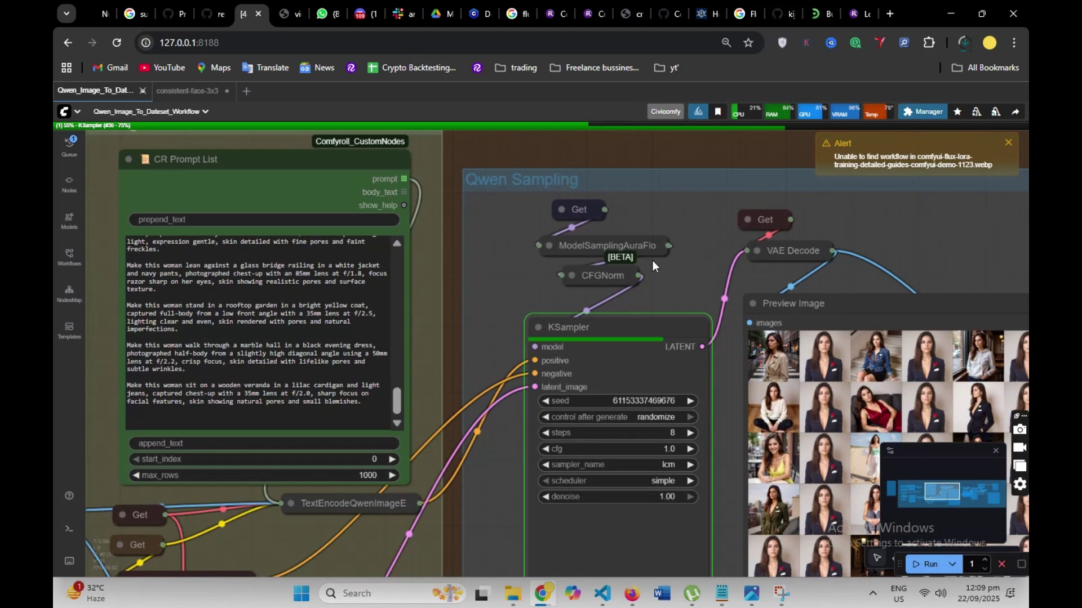
scroll(652, 260, up, 1)
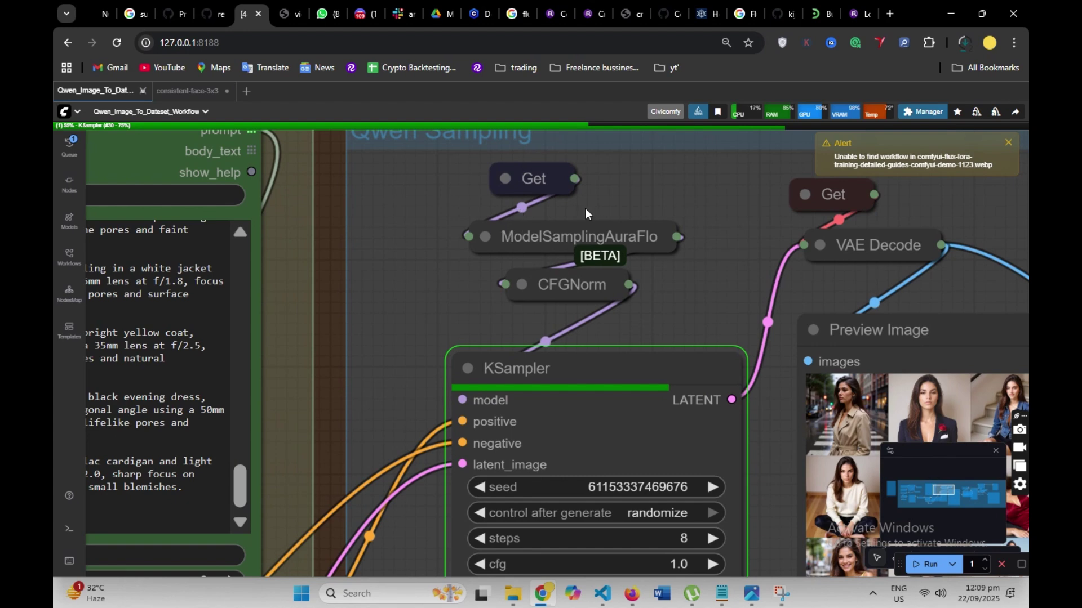
scroll(495, 327, down, 2)
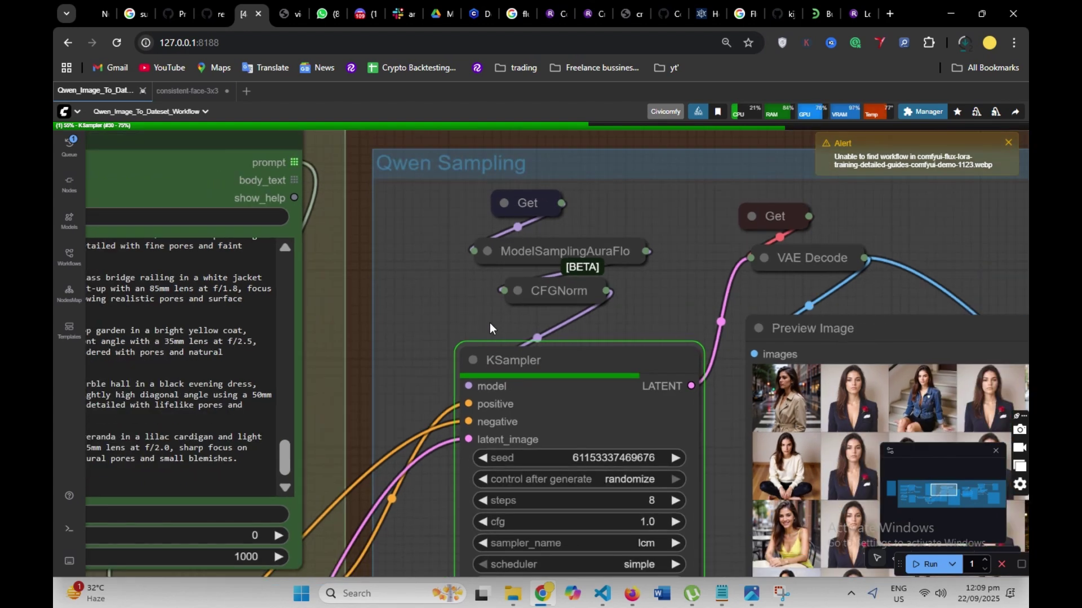
drag(404, 368, 405, 283)
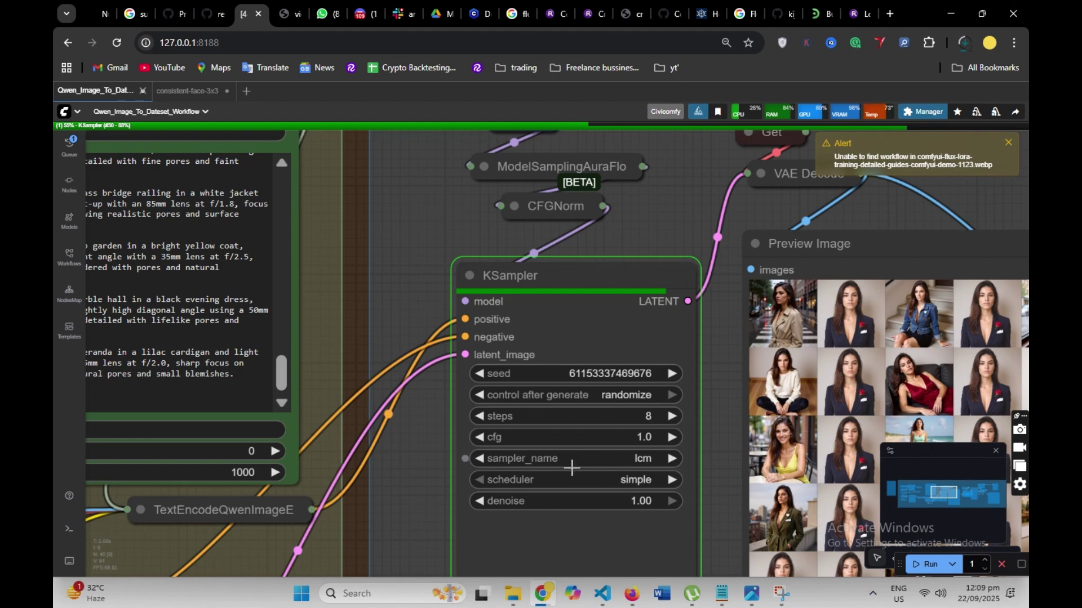
scroll(578, 451, down, 2)
scroll(604, 383, down, 2)
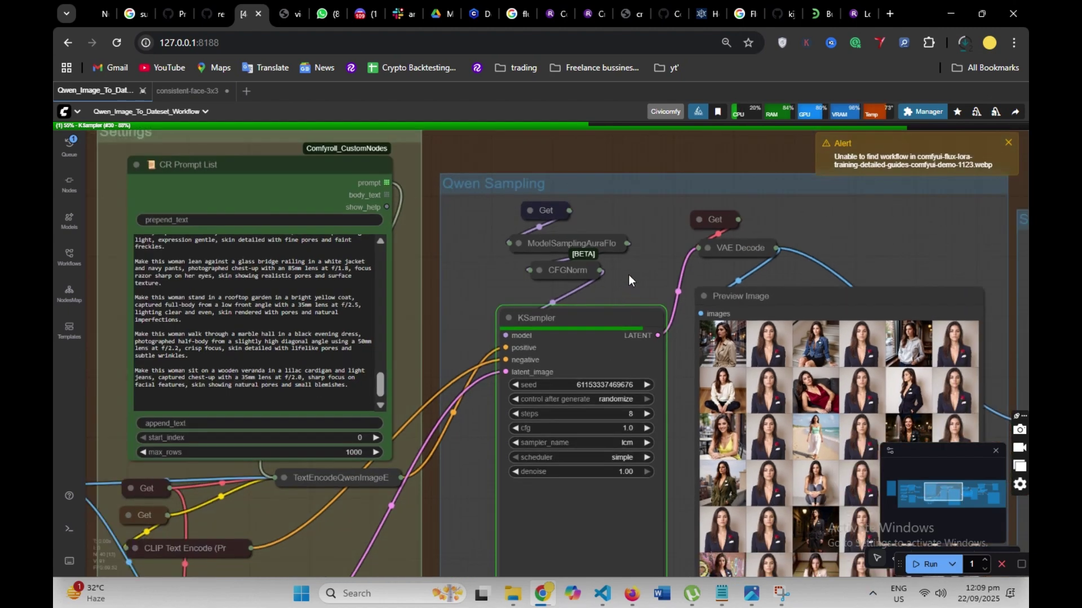
Open the first generated image in the Preview Image node of the Qwen Sampling group at full size.
drag(616, 260, 437, 260)
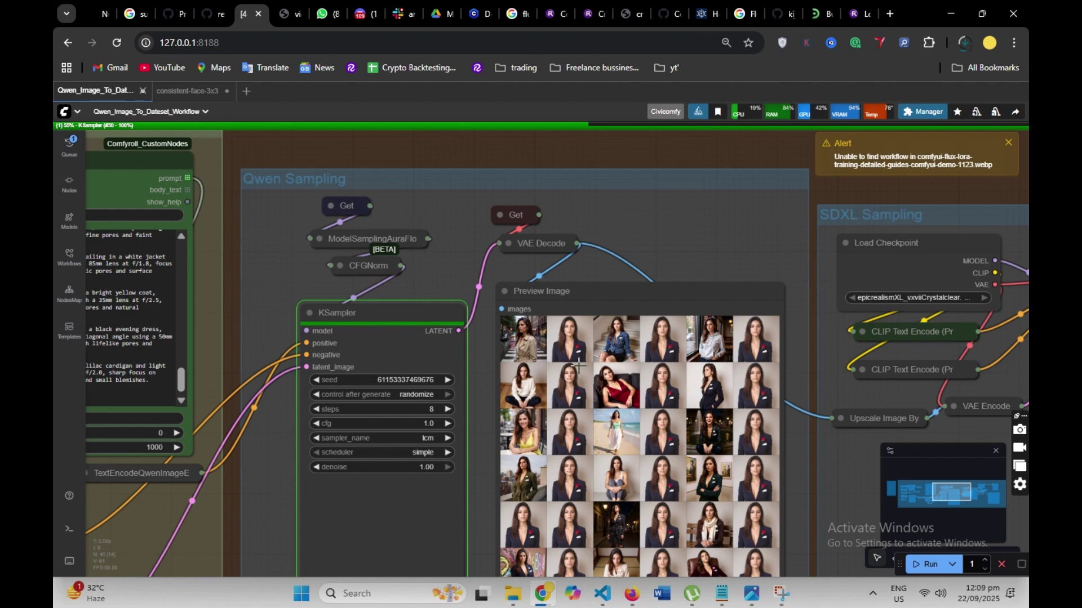
scroll(599, 399, down, 1)
drag(770, 503, 746, 401)
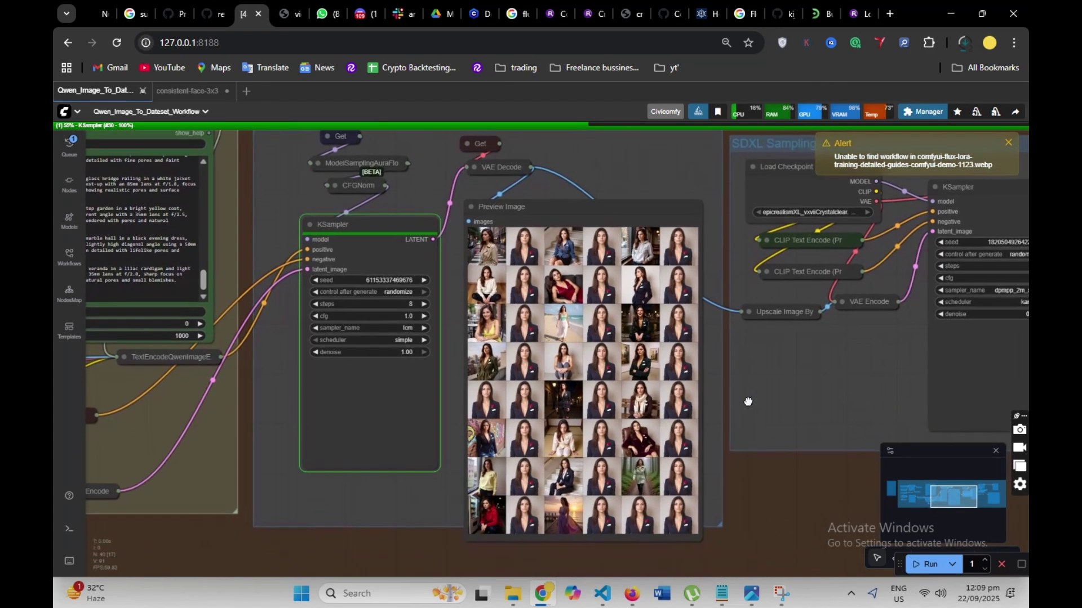
scroll(530, 313, up, 2)
scroll(531, 313, up, 1)
click(465, 226)
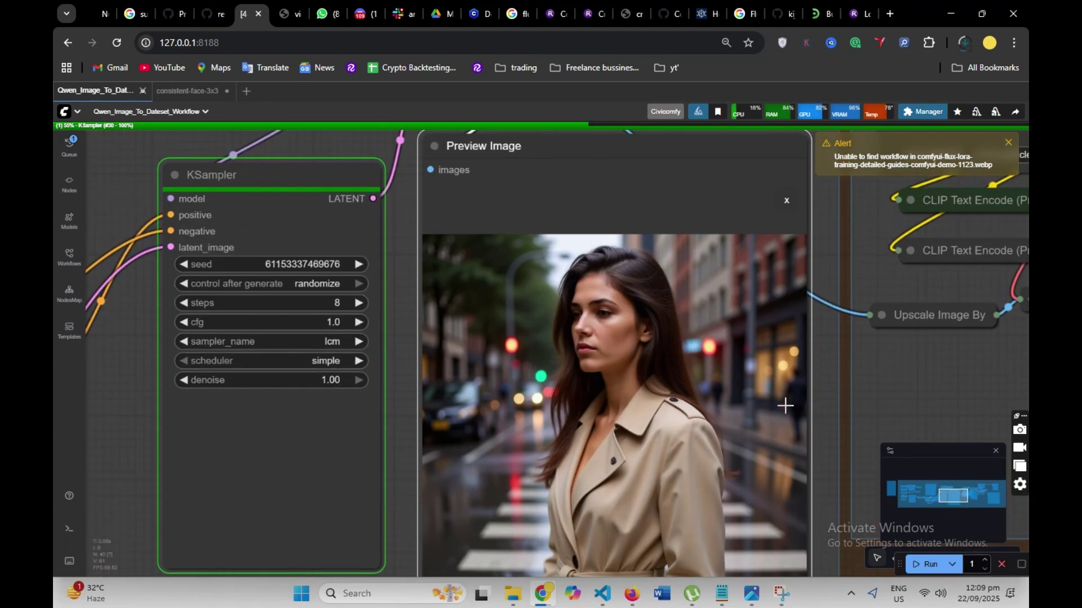
Browse the generated images one after another in the Preview Image node and return to the thumbnail grid.
scroll(792, 528, down, 2)
drag(828, 498, 794, 403)
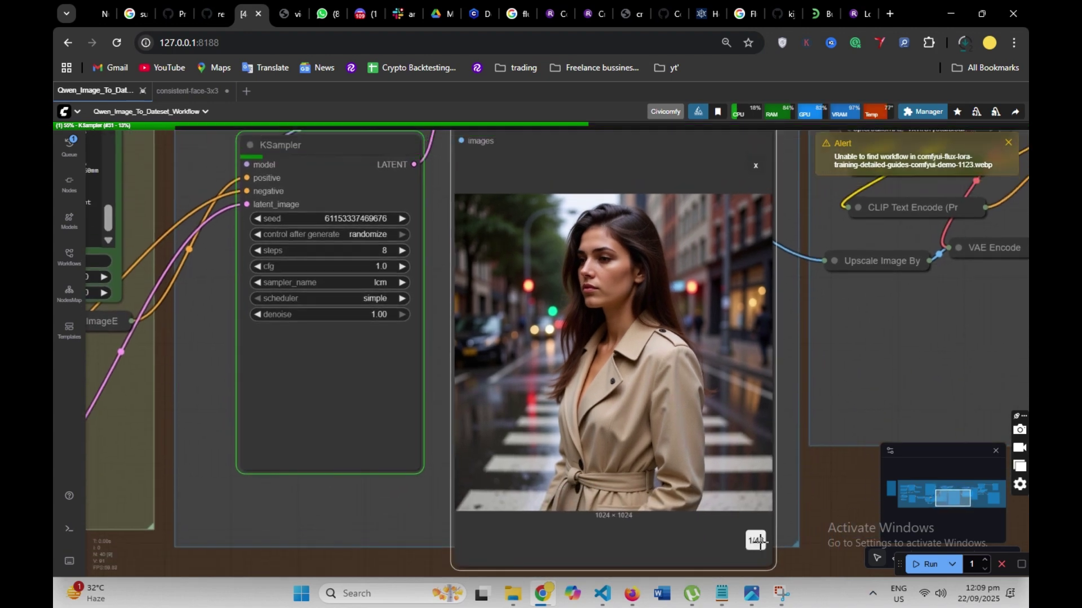
click(761, 545)
click(762, 547)
click(762, 546)
click(761, 546)
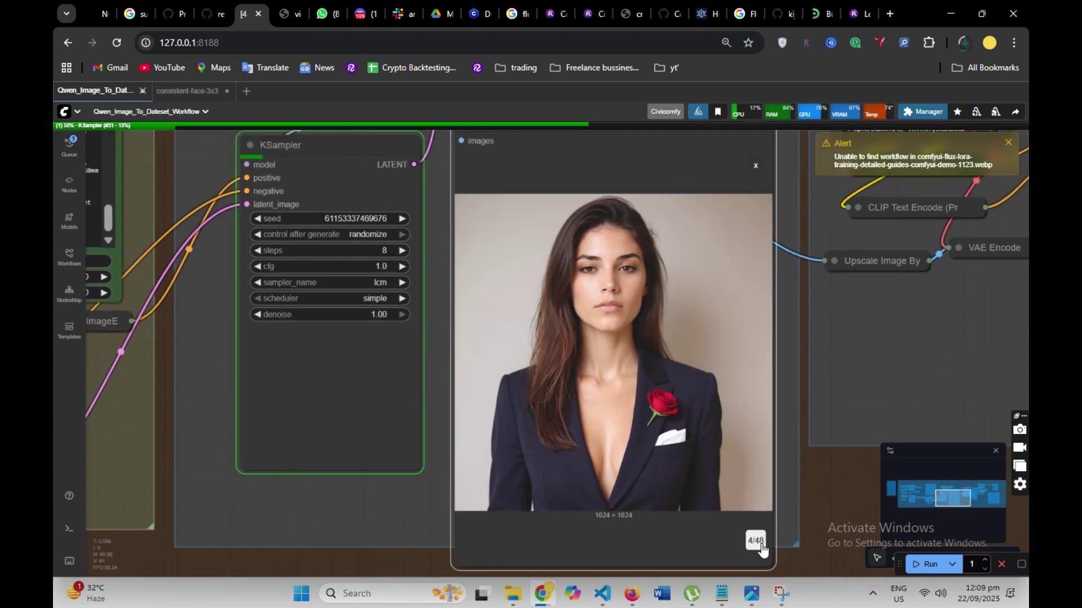
click(761, 547)
click(762, 546)
click(762, 546)
click(761, 546)
click(761, 547)
click(762, 546)
click(761, 547)
click(761, 546)
click(762, 547)
click(761, 547)
click(761, 546)
click(762, 546)
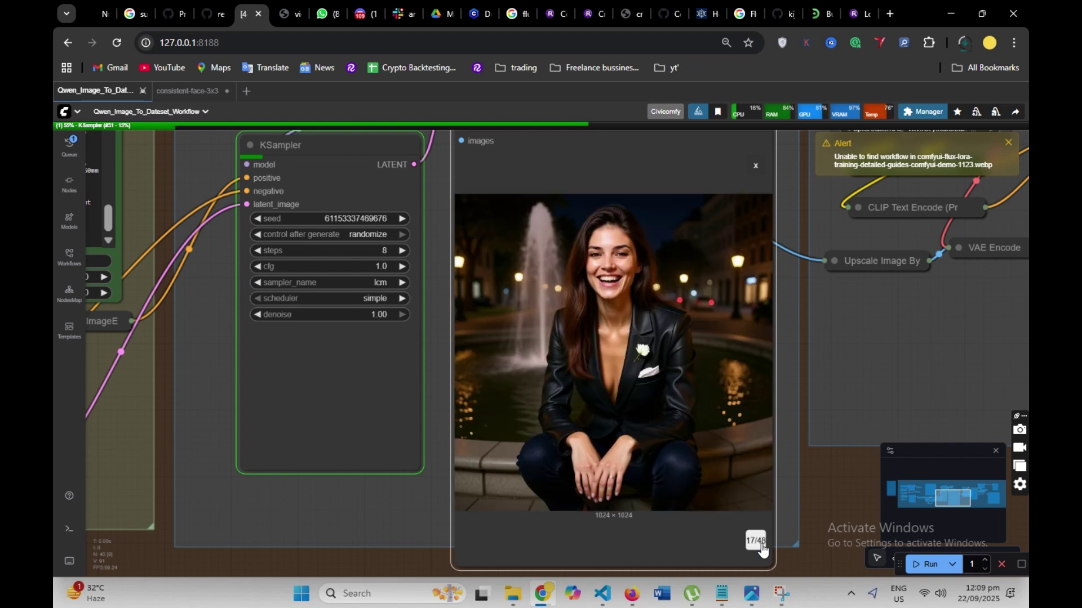
click(762, 547)
click(763, 548)
click(761, 547)
click(762, 547)
click(761, 546)
click(762, 547)
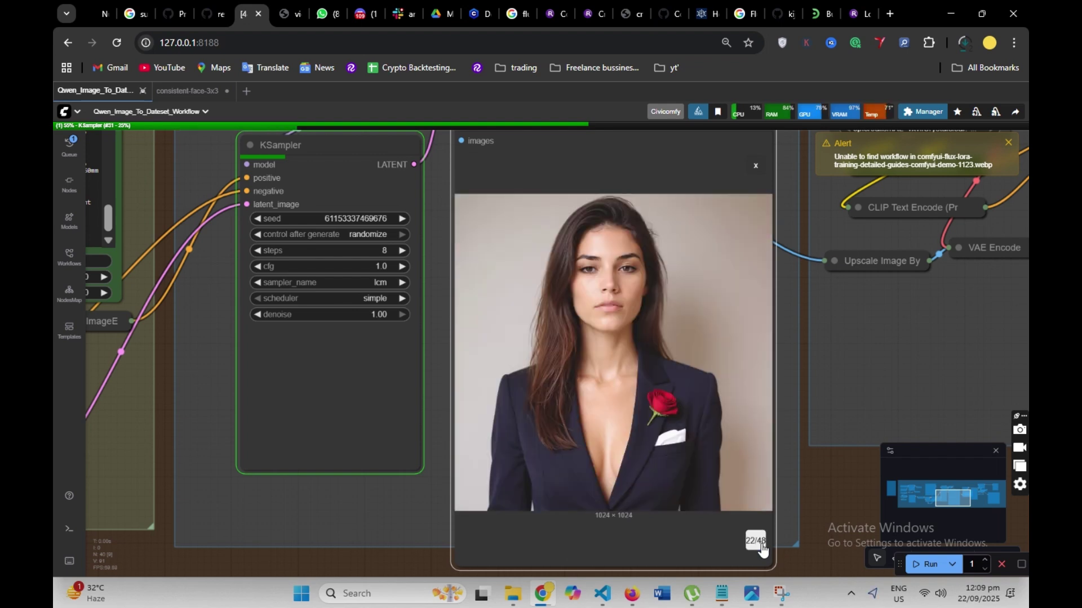
click(762, 547)
click(761, 546)
click(762, 546)
click(762, 546)
click(762, 546)
click(762, 546)
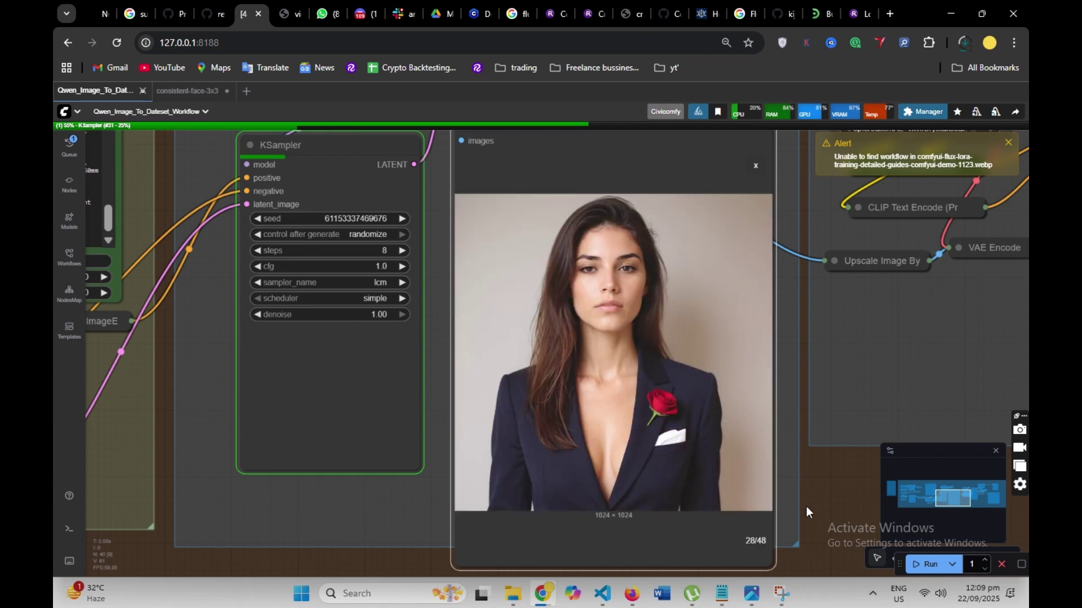
click(756, 166)
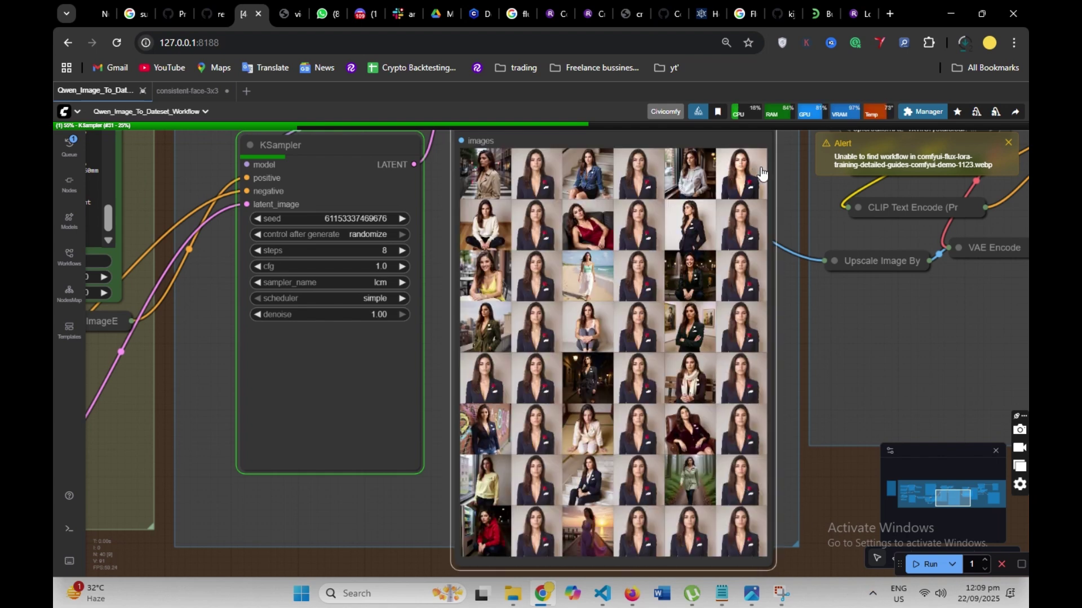
Examine the SDXL Sampling group's Load Checkpoint node and the two CLIP Text Encode nodes connected to it.
scroll(767, 375, down, 3)
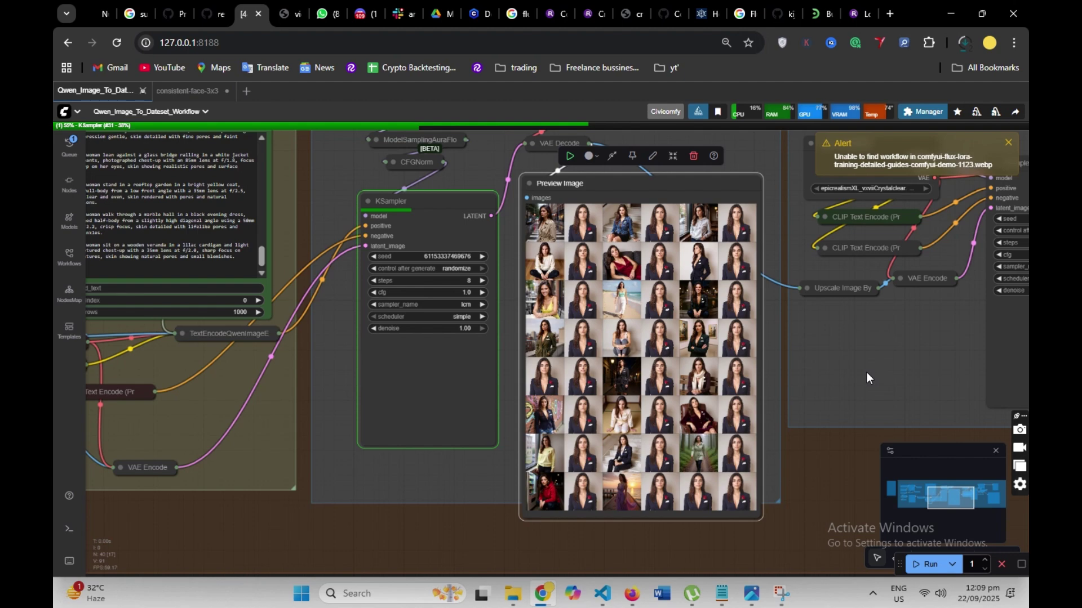
drag(866, 373, 666, 445)
scroll(733, 243, up, 4)
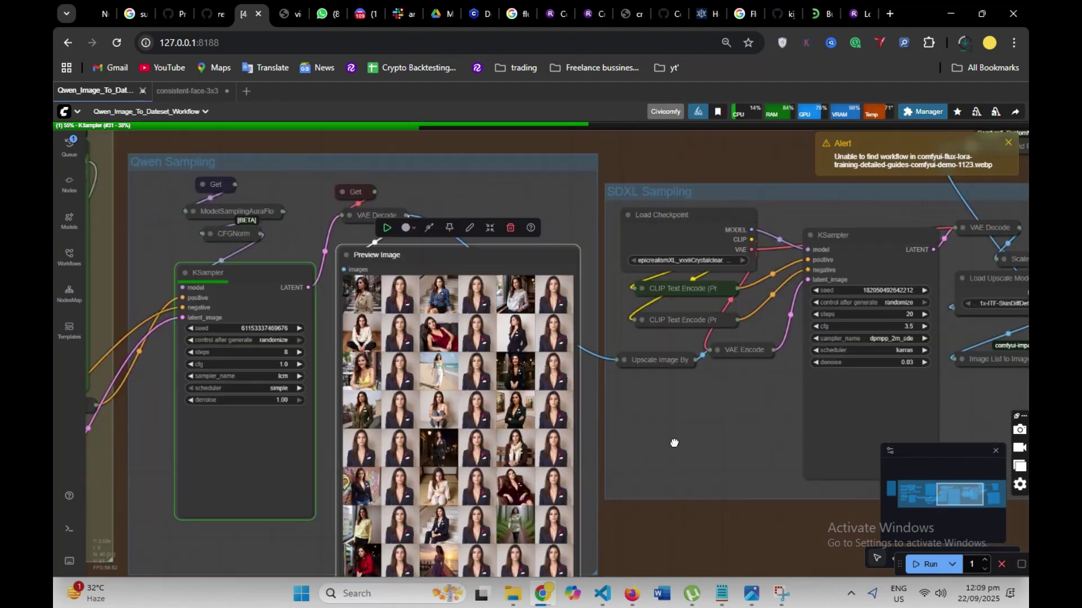
scroll(742, 223, up, 8)
scroll(688, 329, down, 3)
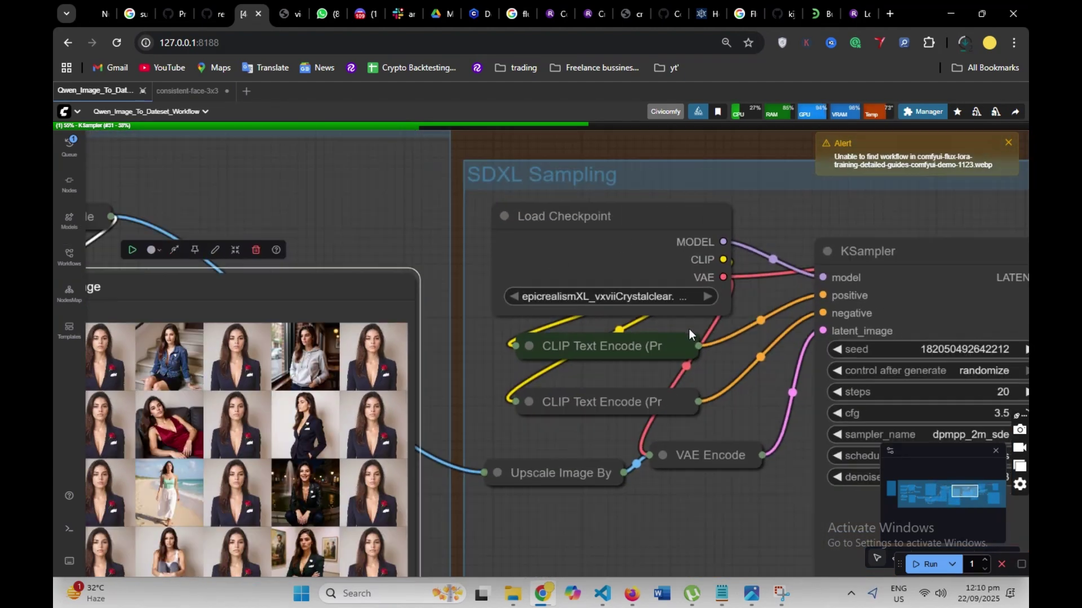
scroll(658, 305, down, 5)
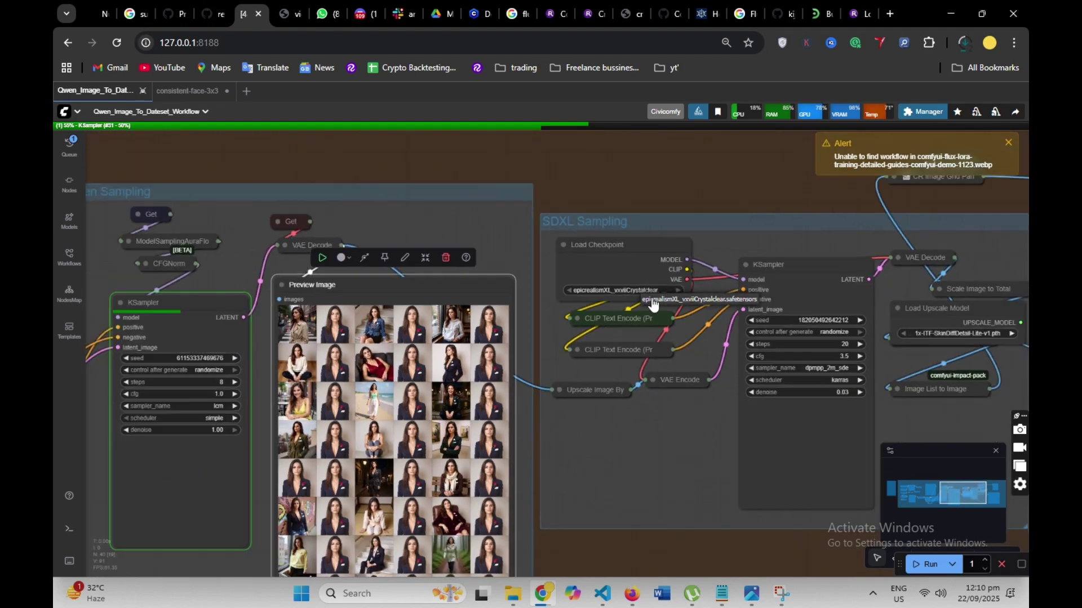
Examine the KSampler settings in the SDXL Sampling group and the nodes feeding its inputs and output.
drag(621, 186, 536, 186)
click(620, 190)
scroll(598, 194, down, 3)
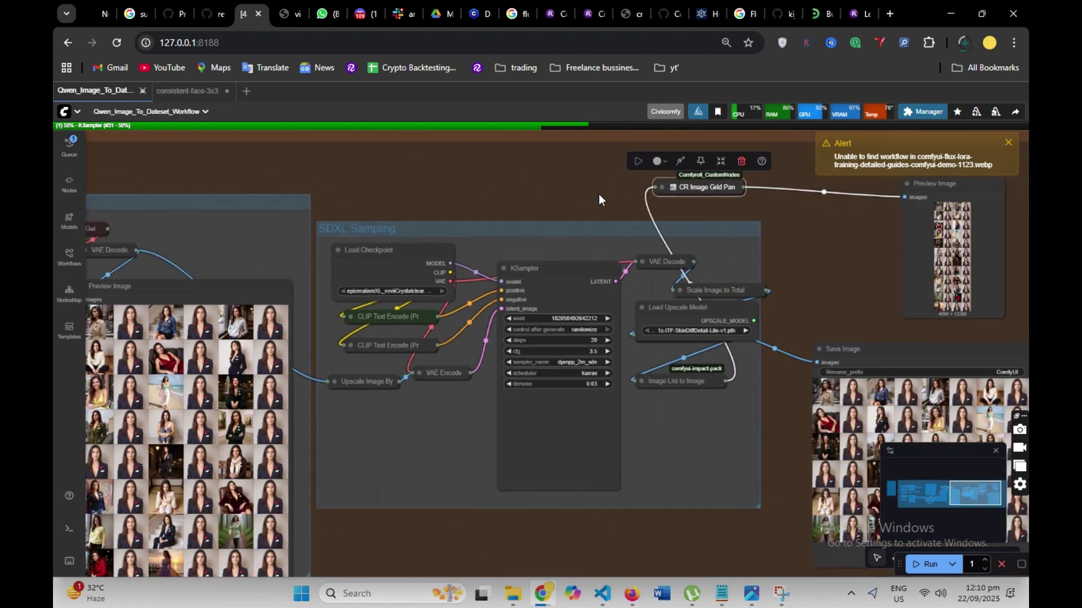
scroll(532, 287, up, 8)
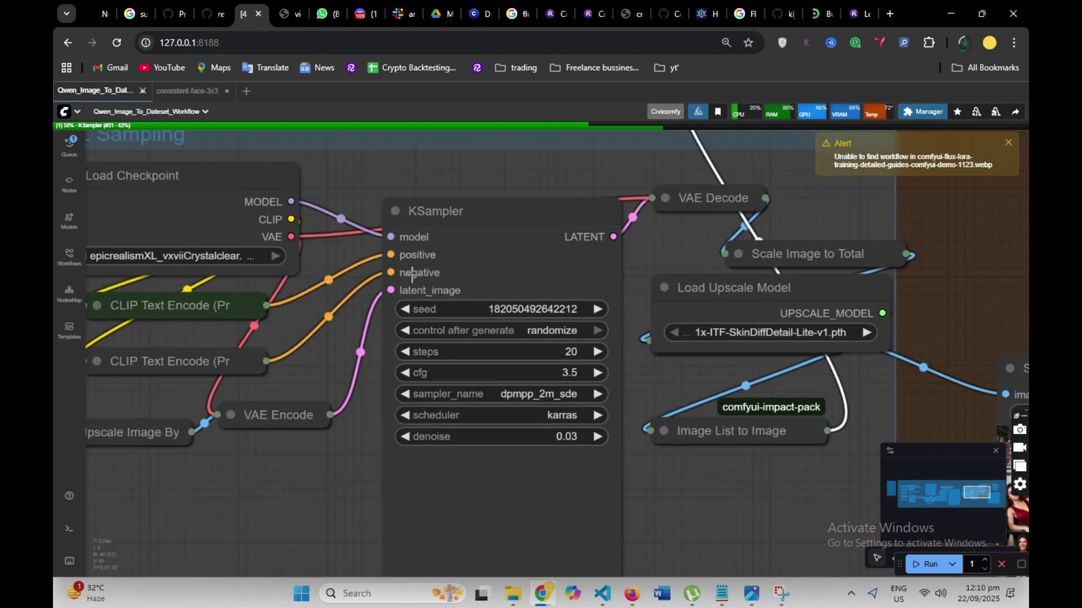
drag(362, 185, 479, 174)
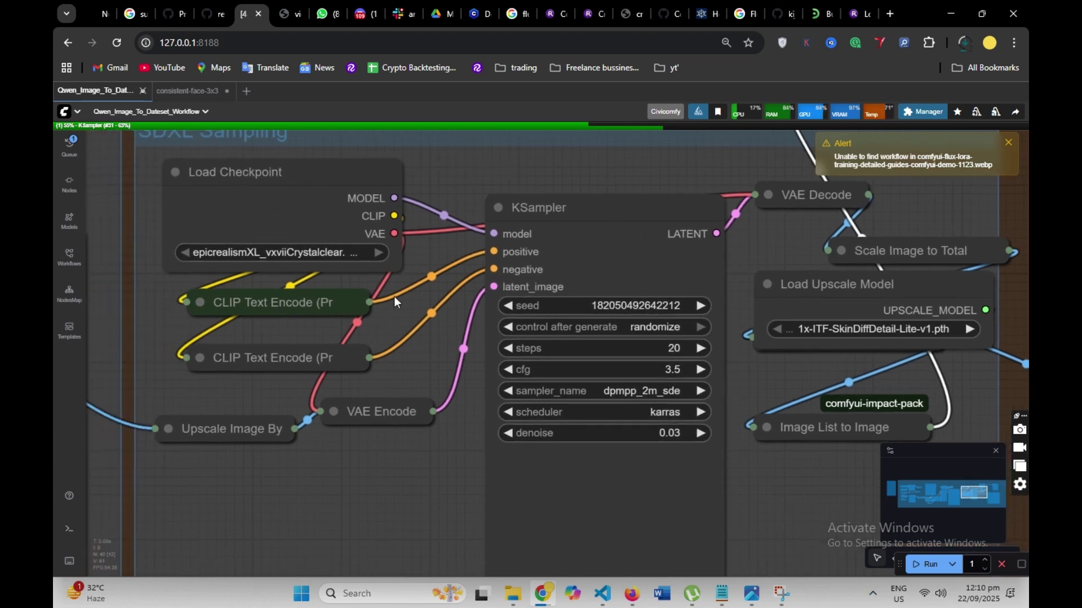
scroll(596, 352, down, 4)
scroll(451, 253, up, 5)
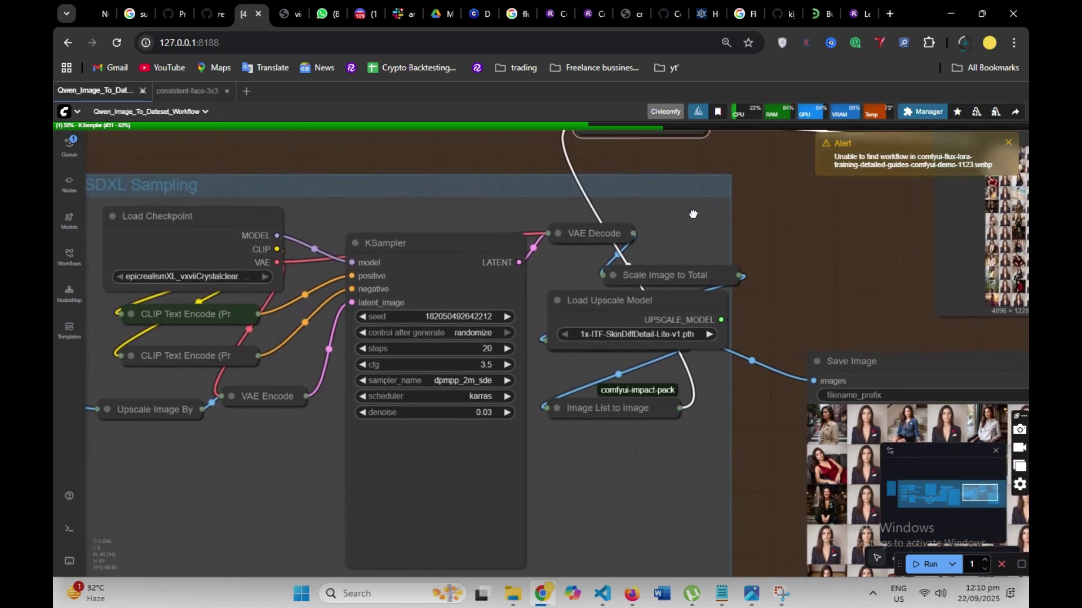
scroll(339, 224, up, 5)
scroll(556, 207, down, 6)
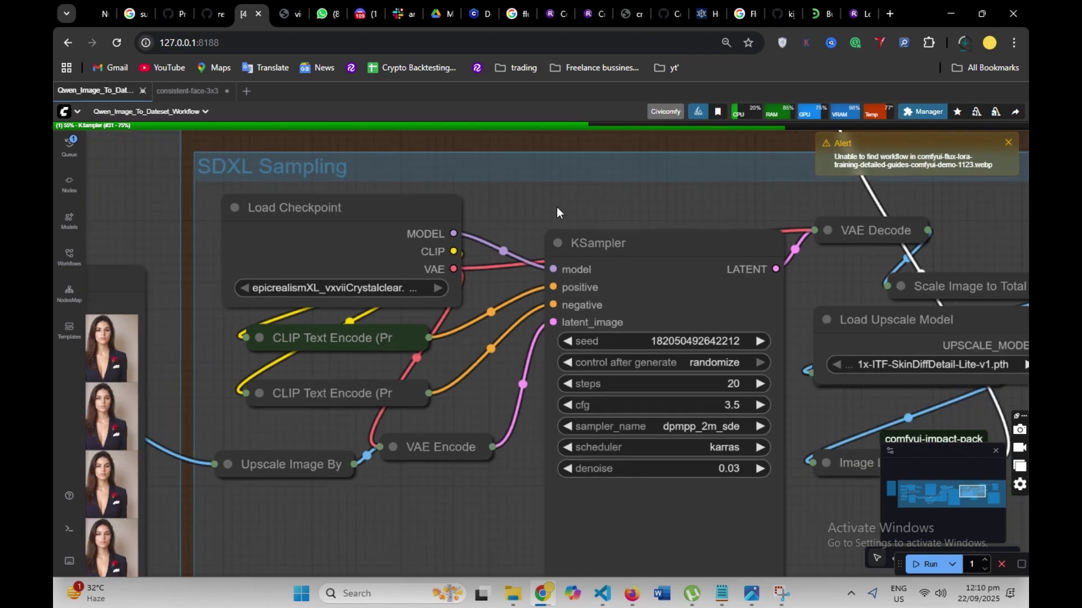
Inspect the Load Upscale Model node and the neighbouring Scale Image to Total and Image List to Image nodes.
drag(946, 329, 729, 329)
scroll(729, 330, up, 8)
scroll(729, 329, up, 1)
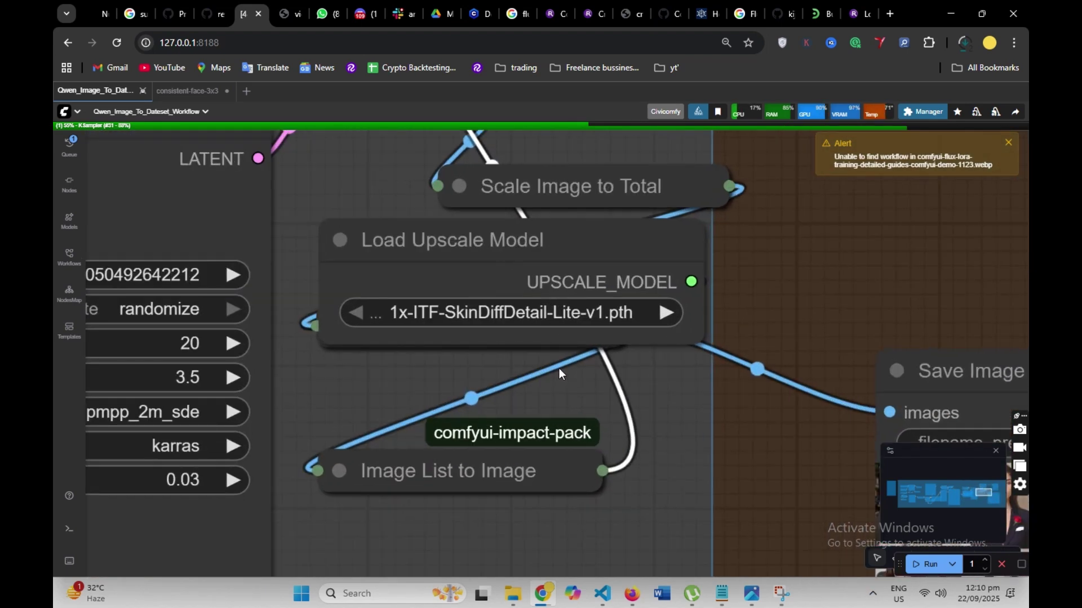
scroll(731, 338, down, 5)
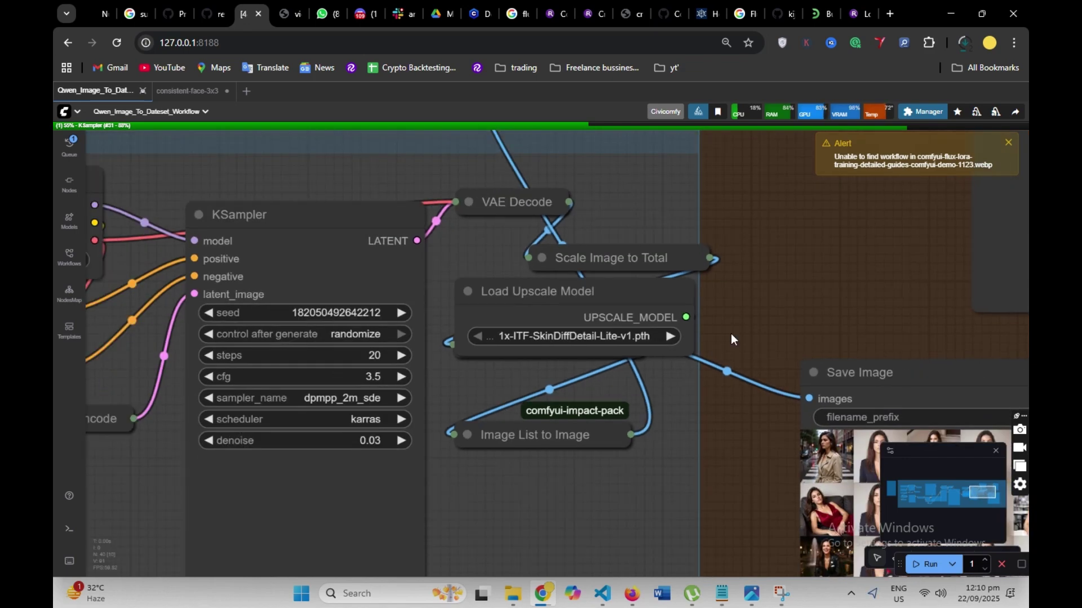
scroll(749, 265, down, 4)
Inspect the Save Image node and the generated character images it holds.
drag(749, 265, 535, 191)
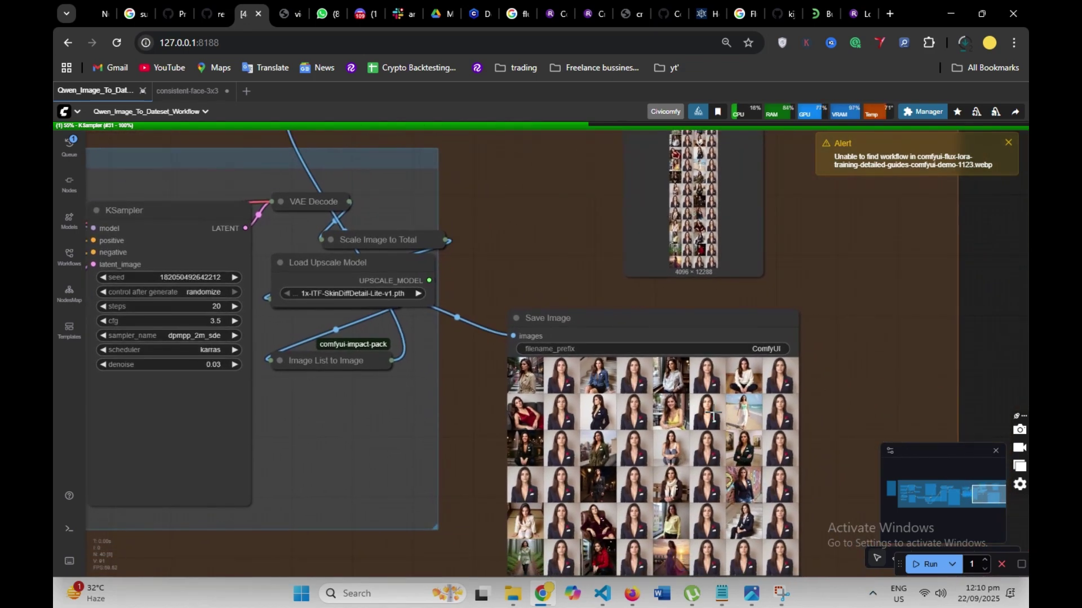
scroll(727, 418, up, 5)
scroll(877, 380, down, 3)
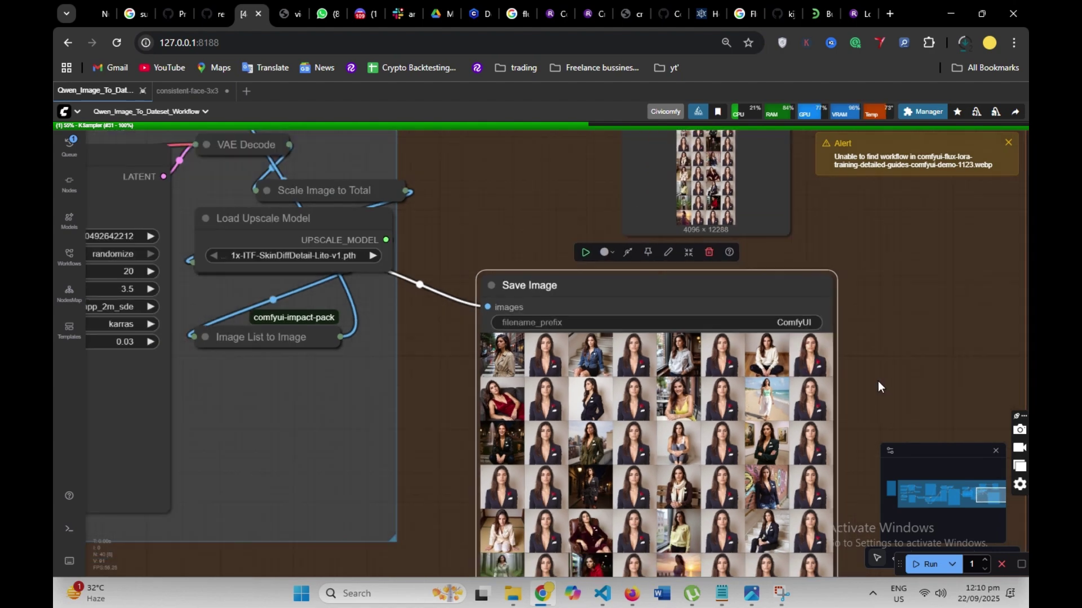
scroll(826, 367, up, 6)
scroll(634, 416, down, 3)
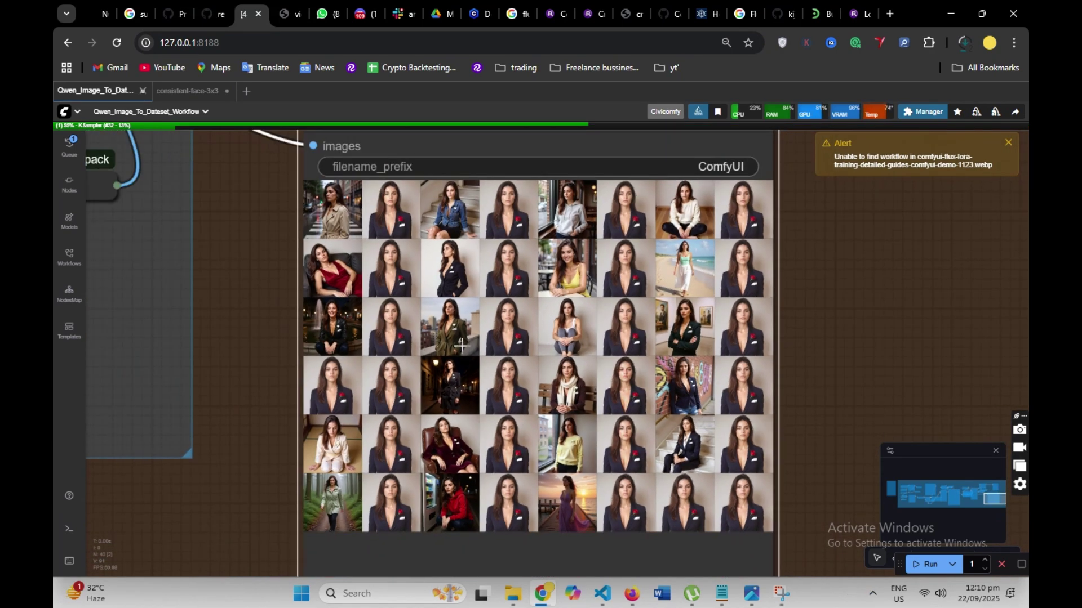
View the combined image grid up close in the Preview Image node fed by the CR Image Grid Panel.
scroll(849, 280, down, 2)
drag(878, 183, 901, 418)
scroll(665, 214, up, 9)
scroll(675, 218, up, 4)
scroll(712, 273, up, 2)
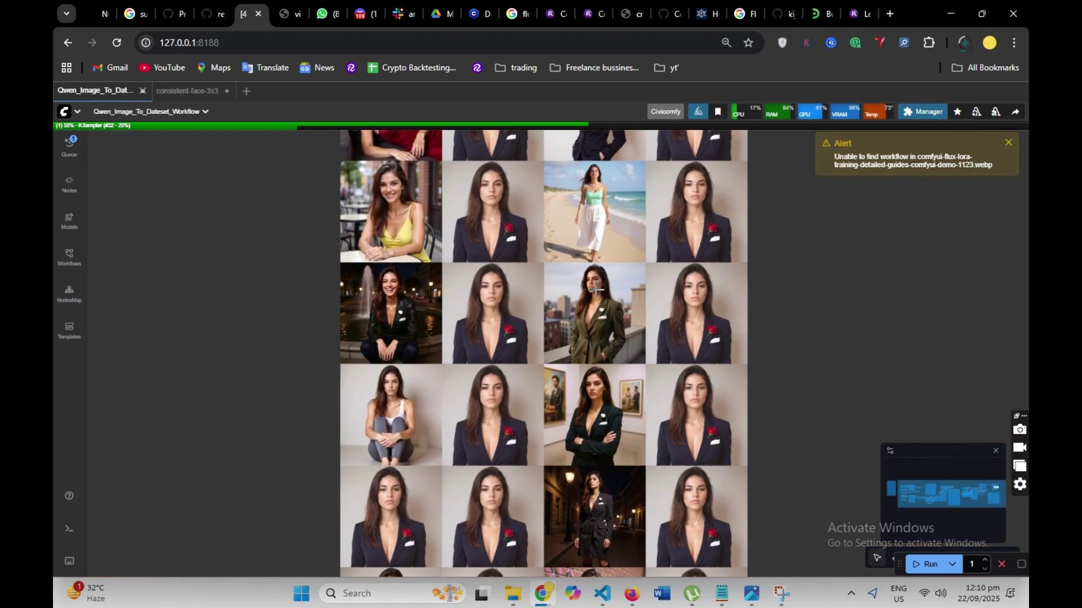
scroll(611, 290, down, 6)
Check the character's consistency across the Save Image thumbnails up close.
scroll(755, 357, up, 5)
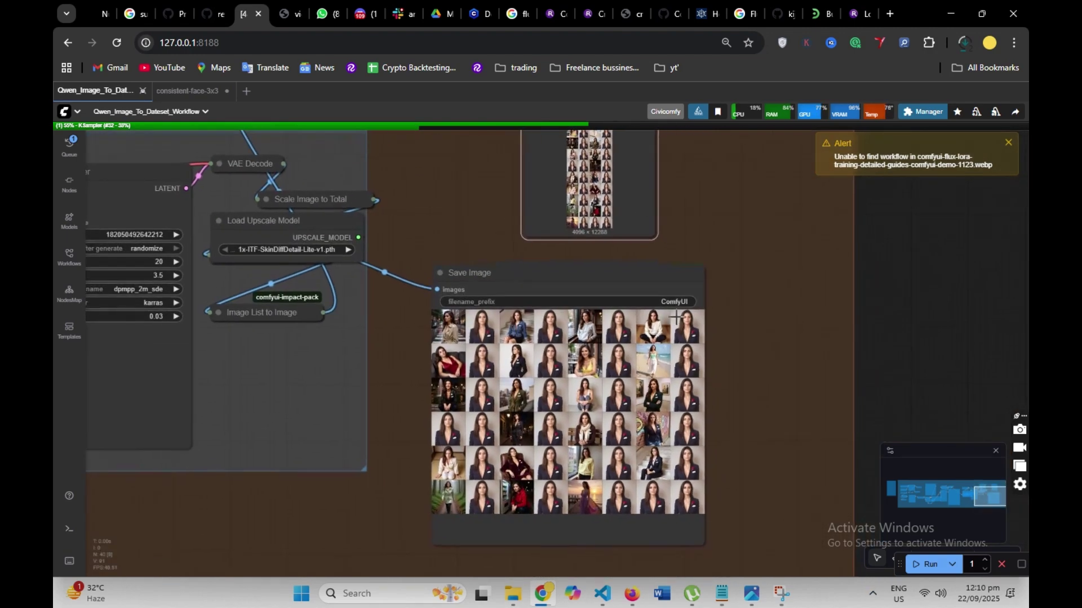
scroll(514, 321, up, 8)
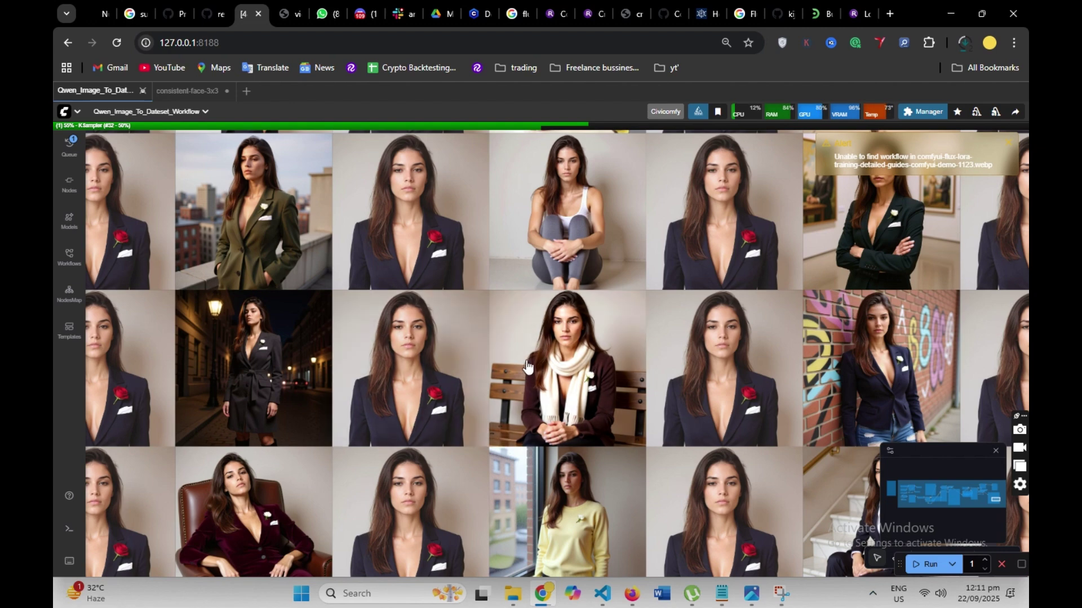
scroll(527, 367, down, 10)
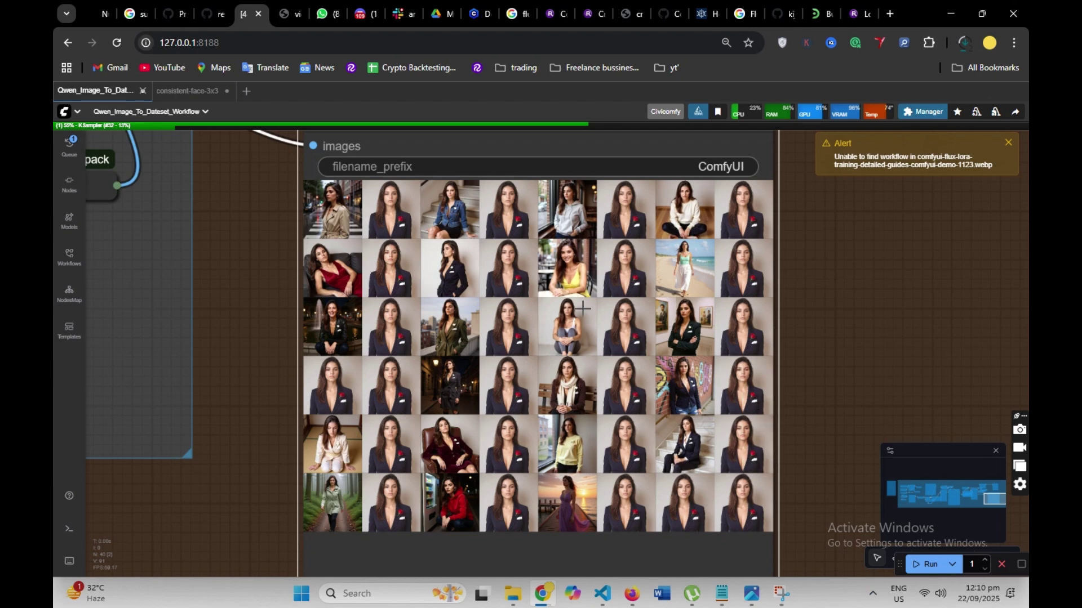
Return to the CR Image Grid Panel's Preview Image node and inspect the character images in its combined grid.
scroll(864, 286, down, 2)
drag(864, 298, 857, 387)
drag(871, 217, 882, 404)
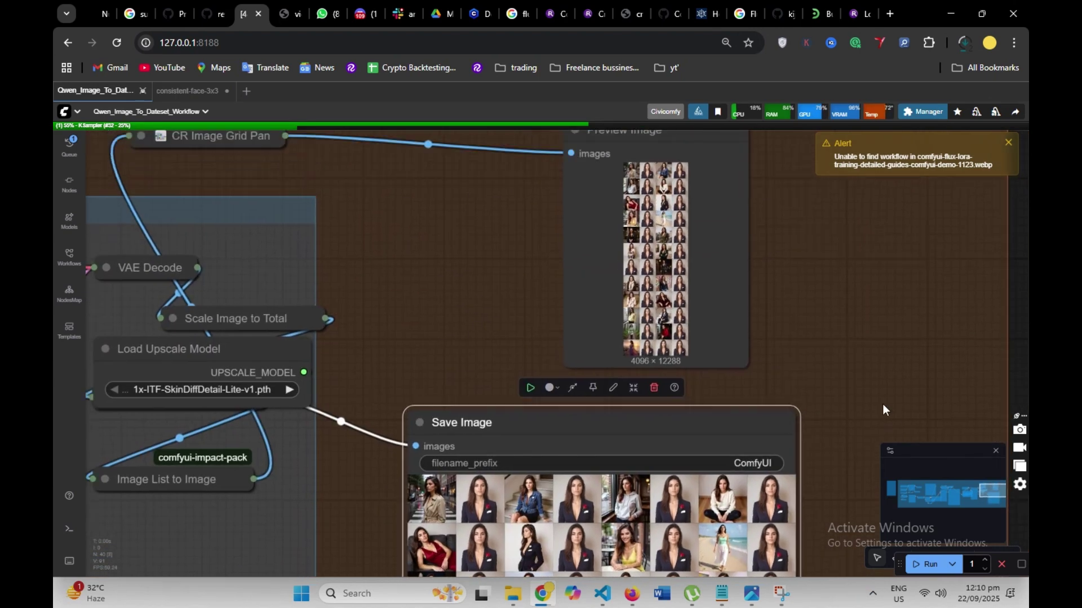
scroll(645, 216, up, 14)
scroll(710, 242, up, 3)
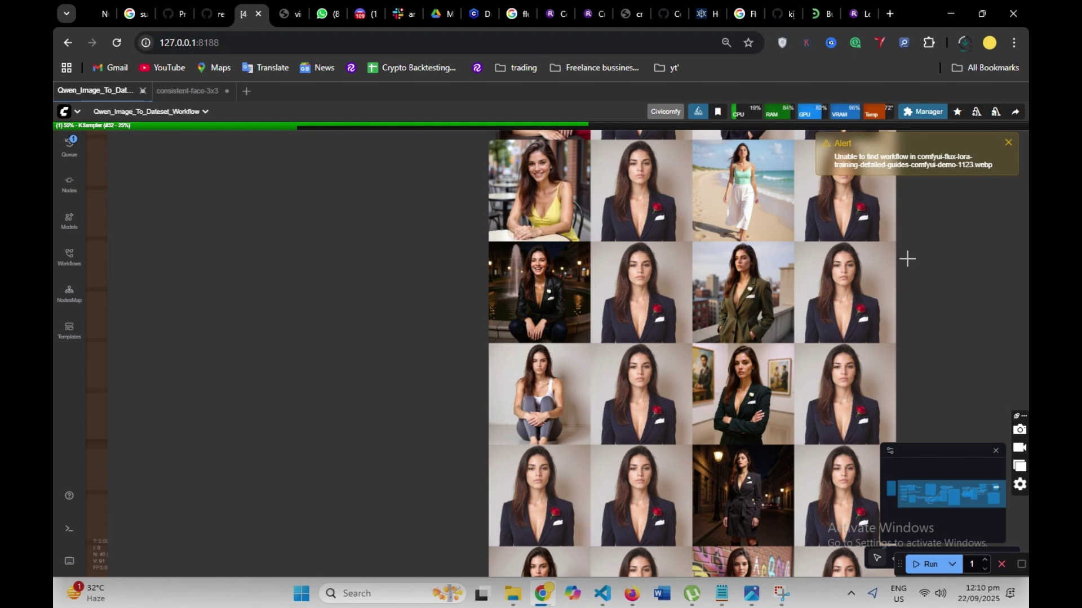
drag(907, 259, 740, 277)
scroll(740, 277, down, 10)
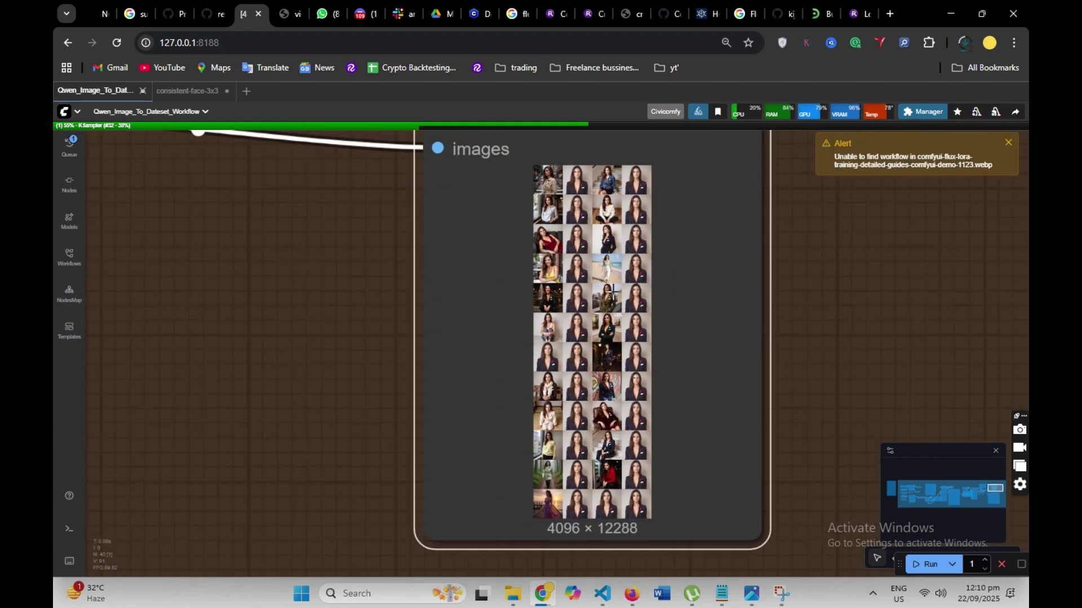
Compare the character's face and outfits across the middle rows of images in the Save Image node.
scroll(755, 353, down, 4)
scroll(755, 355, up, 12)
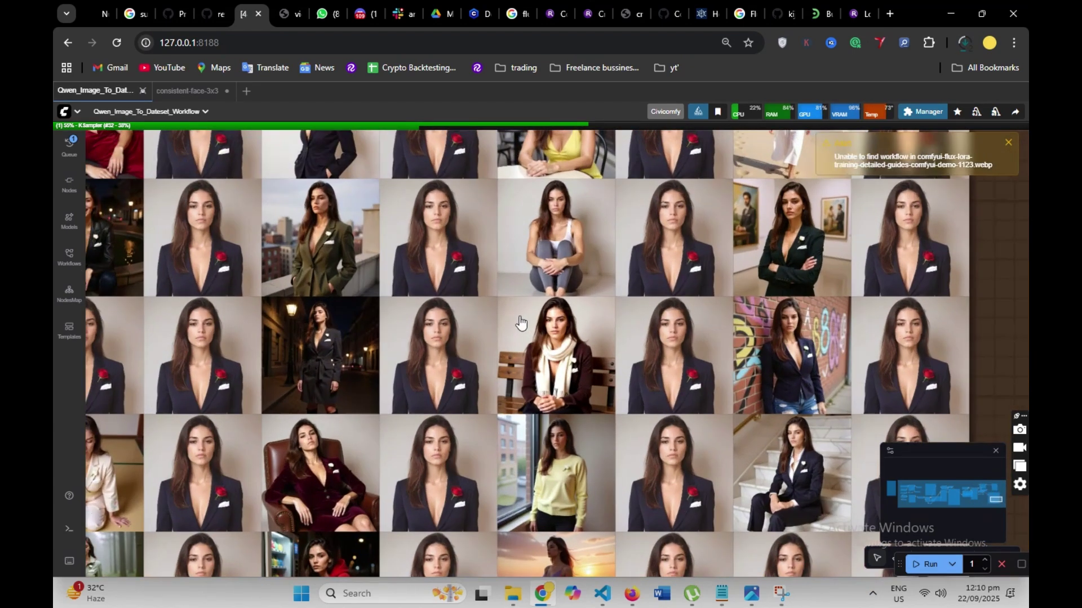
scroll(521, 321, up, 3)
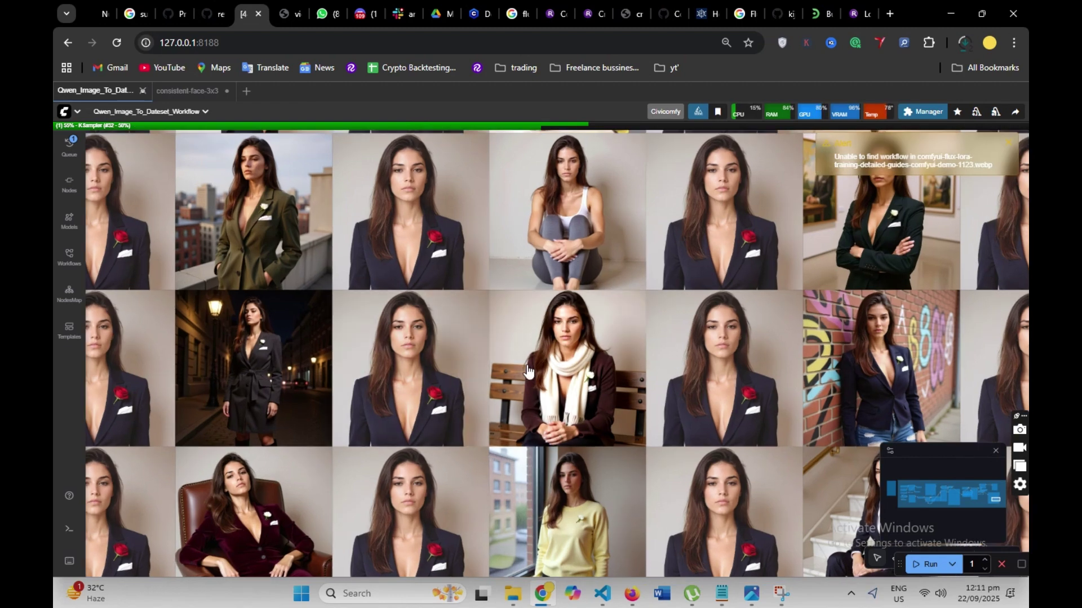
scroll(527, 366, down, 10)
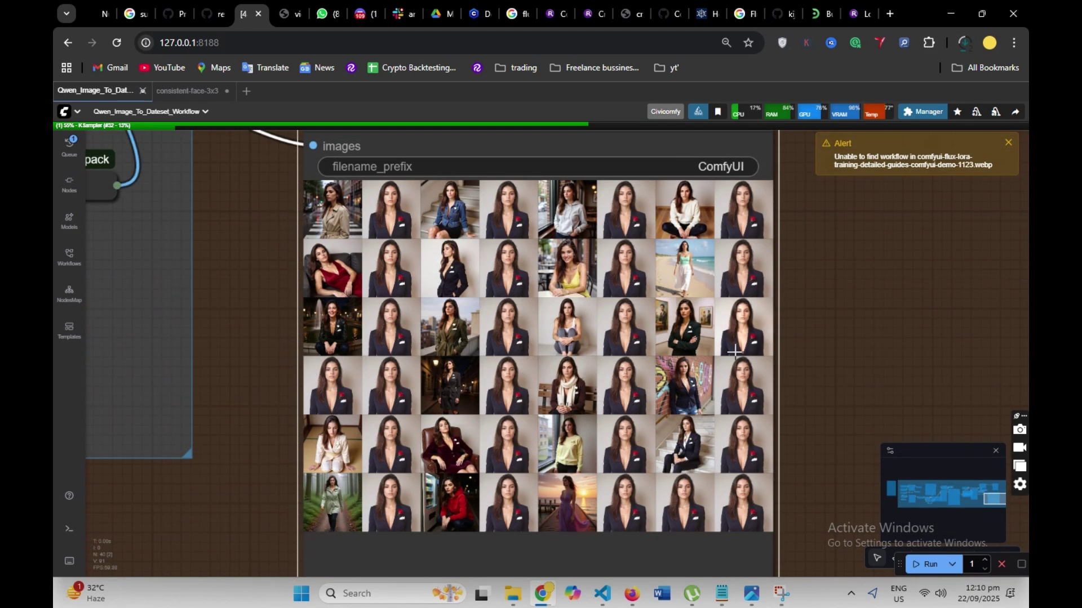
Review the combined grid preview above the Save Image node once more at close range.
scroll(862, 283, down, 2)
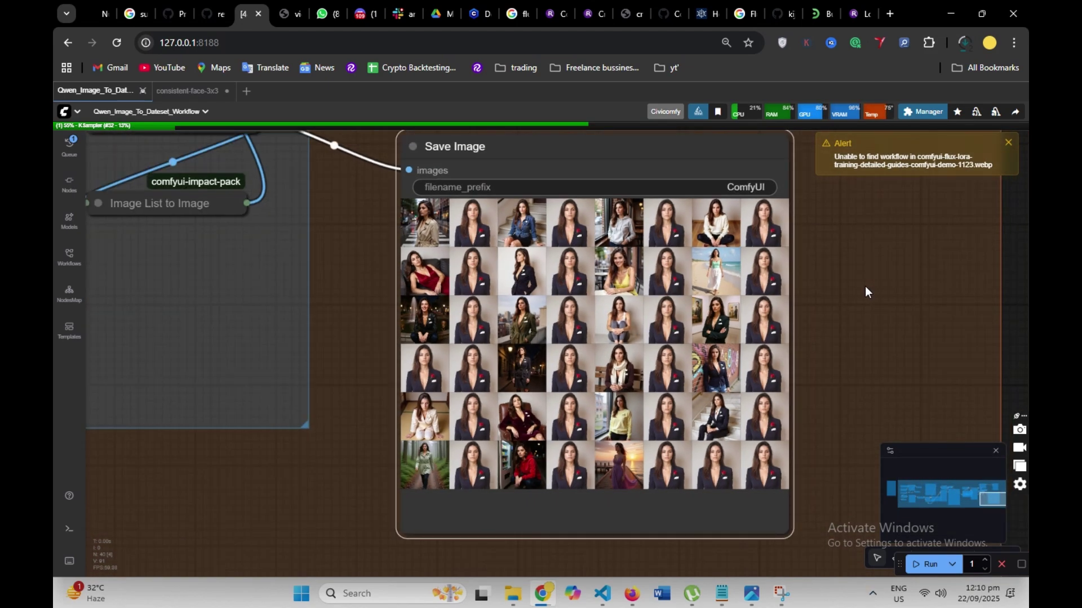
drag(870, 231, 880, 508)
scroll(659, 216, up, 7)
scroll(669, 217, up, 6)
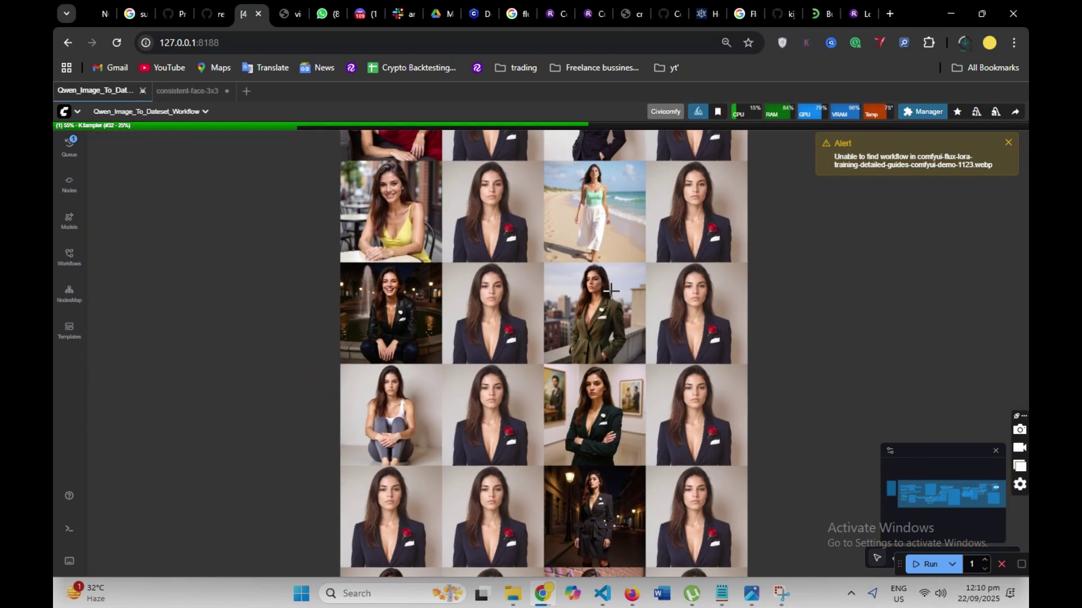
scroll(611, 290, down, 5)
Examine the Save Image node's dataset images in detail for variety in poses, clothing and backgrounds.
scroll(620, 281, up, 3)
scroll(731, 207, down, 2)
scroll(704, 439, up, 6)
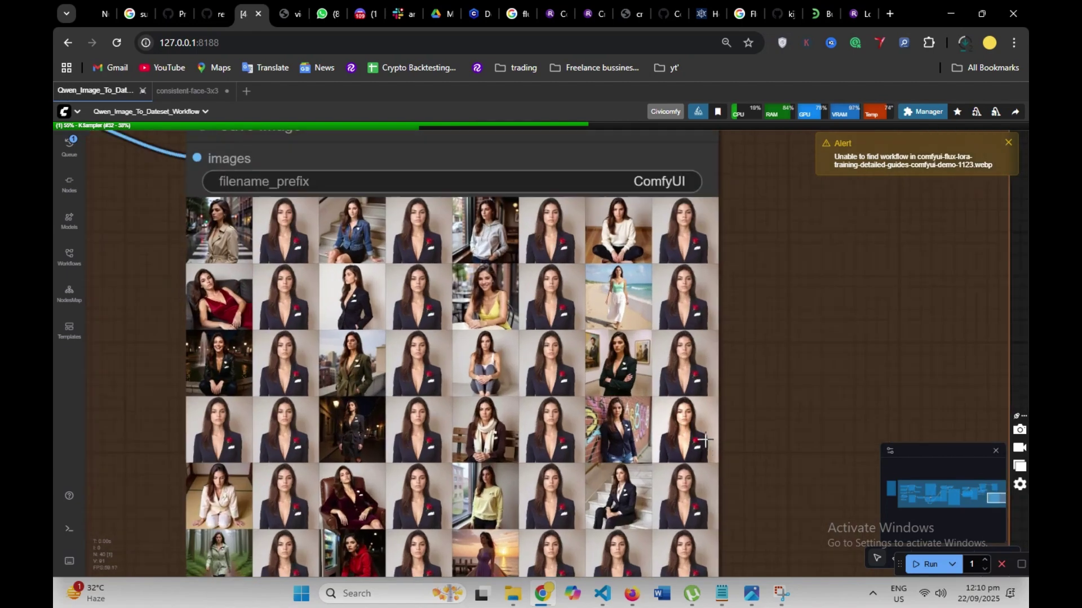
scroll(853, 311, down, 2)
scroll(519, 321, up, 6)
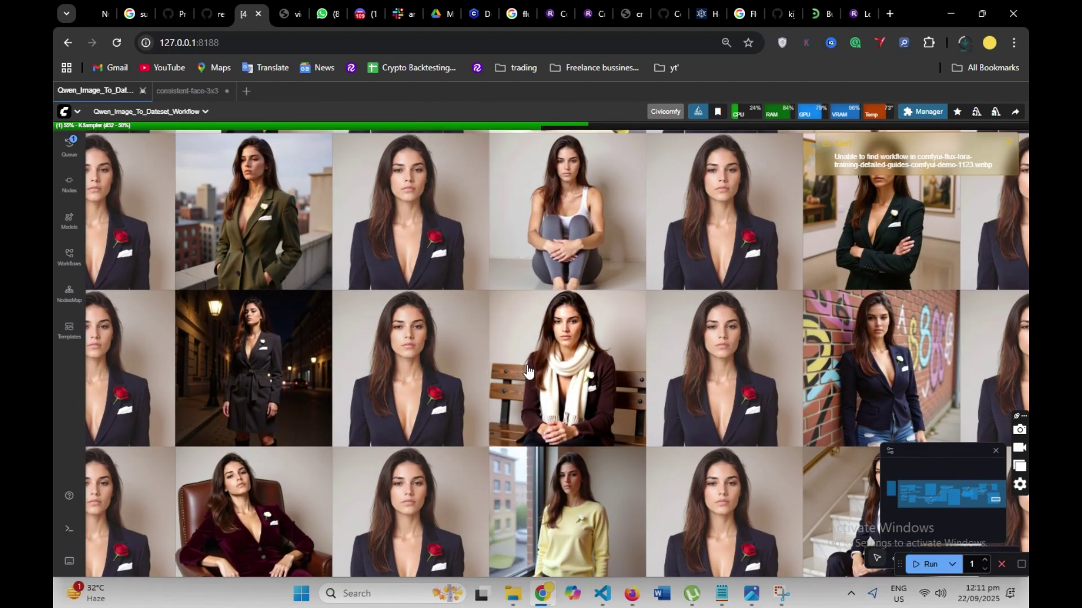
scroll(527, 366, down, 10)
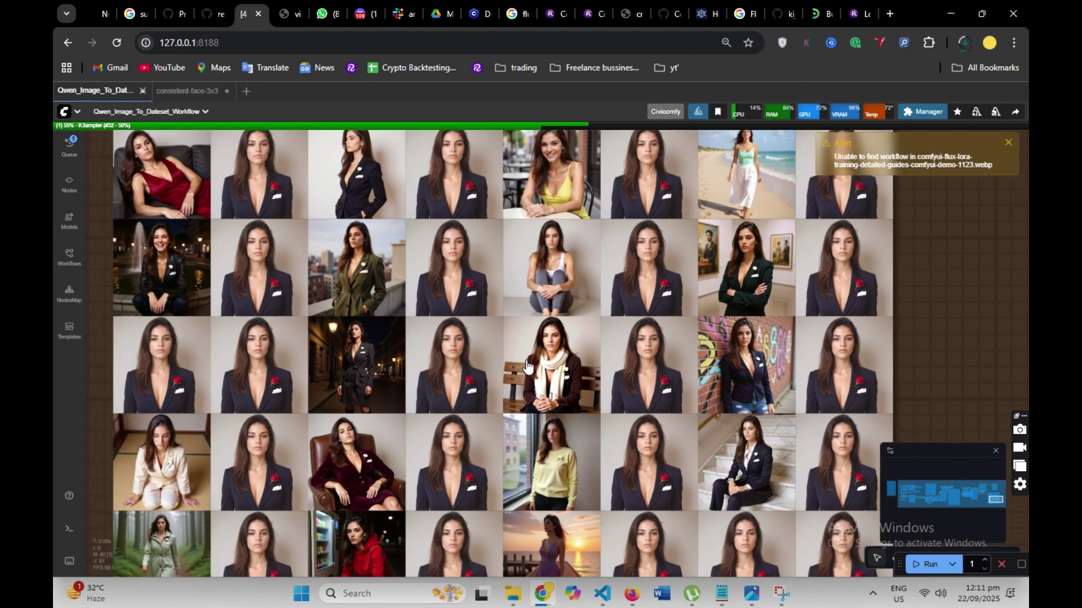